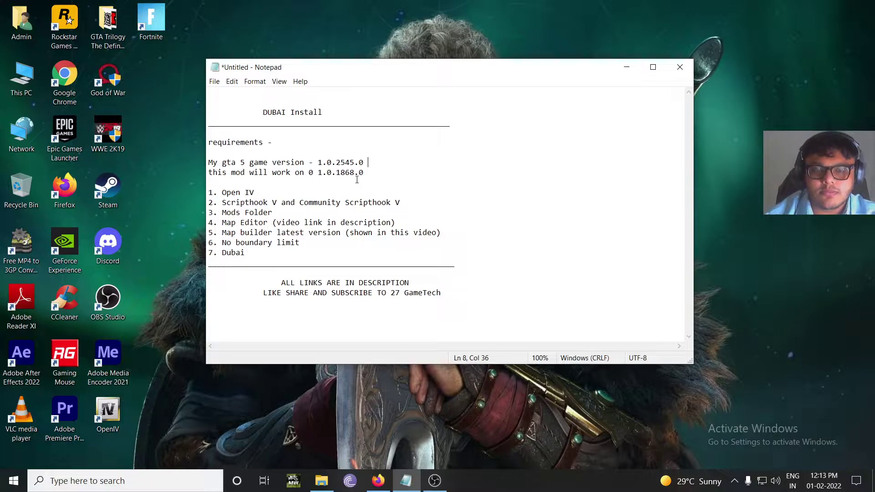
Go through the Dubai mod requirements in the note, from Open IV to the Dubai entry.
left_click_drag(224, 192, 433, 201)
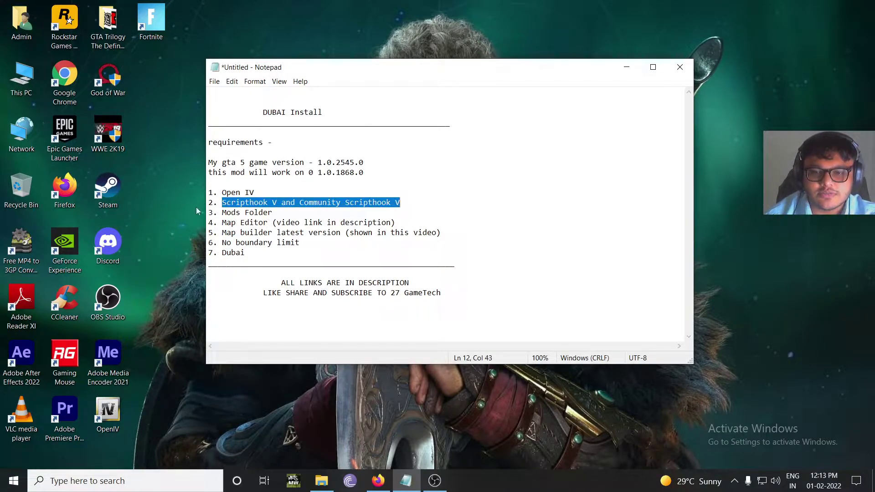
left_click_drag(225, 214, 226, 193)
left_click(273, 213)
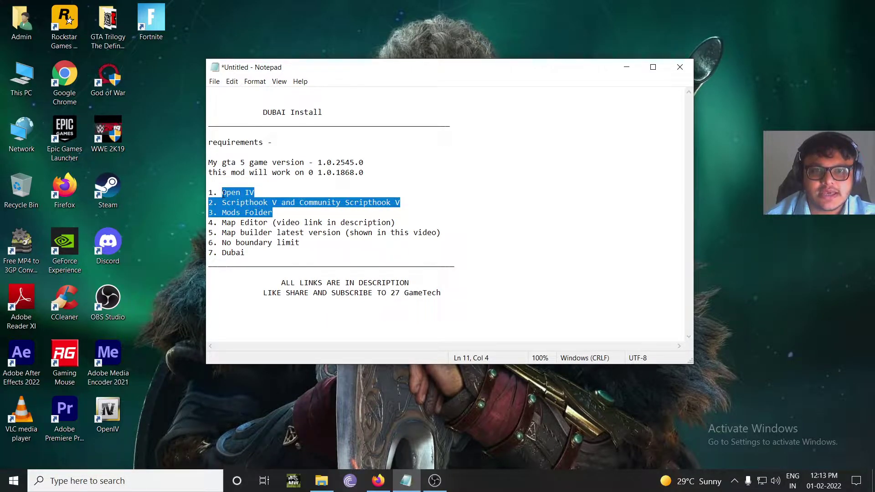
left_click(272, 212)
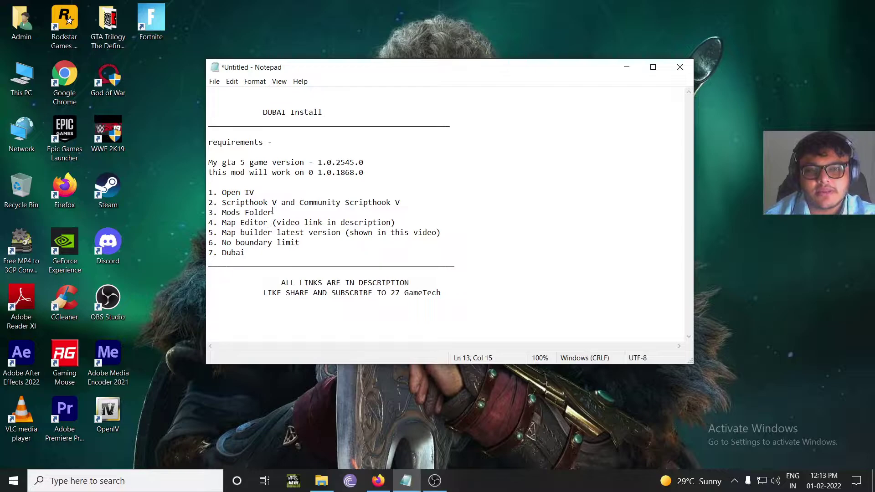
left_click_drag(273, 213, 224, 193)
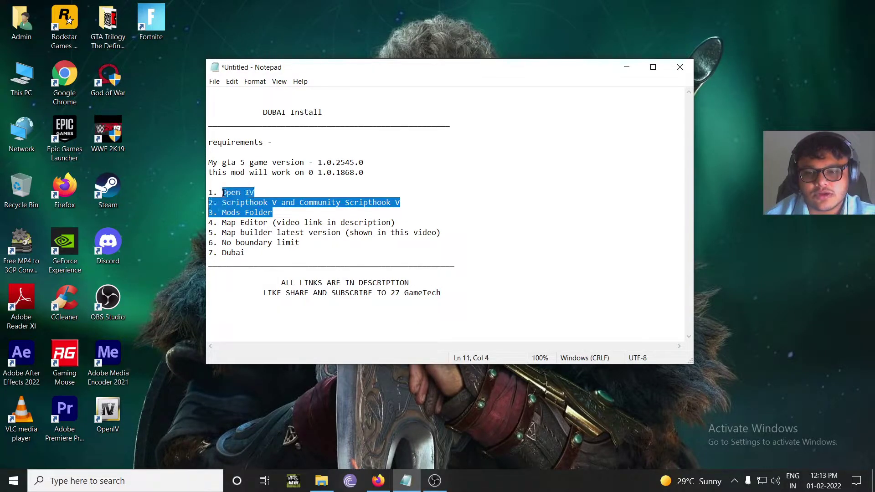
left_click(329, 221)
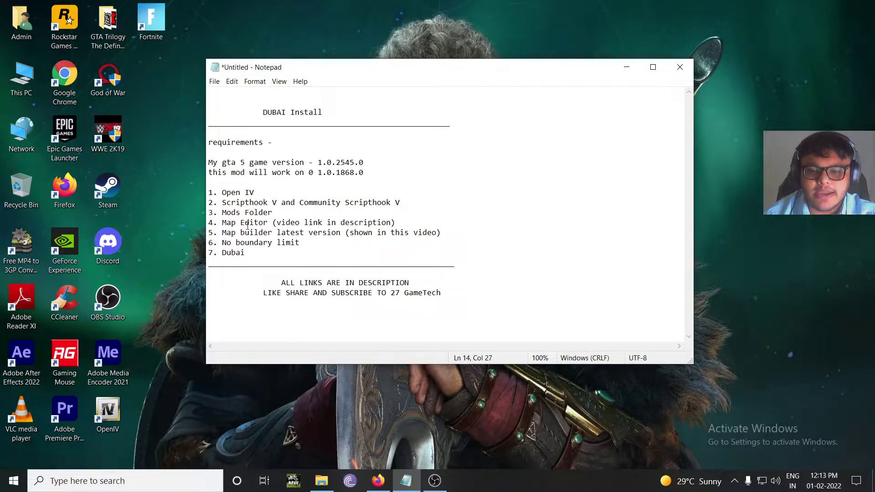
left_click_drag(222, 224, 394, 219)
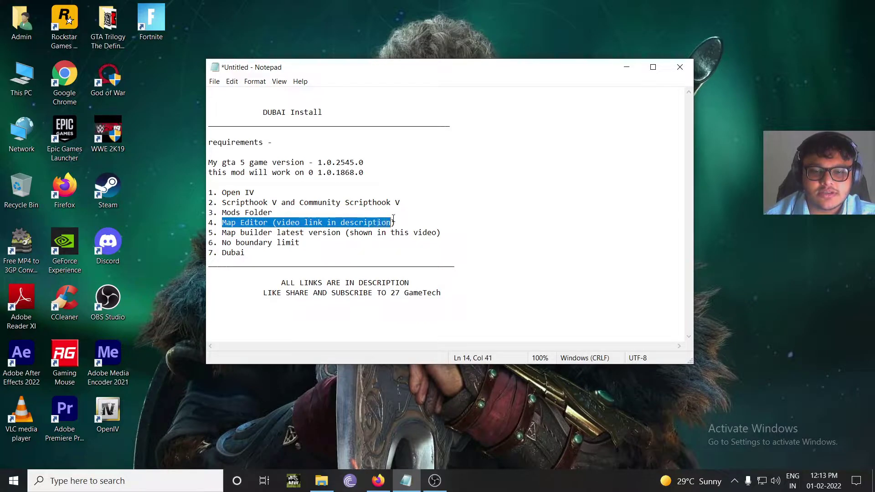
left_click(399, 220)
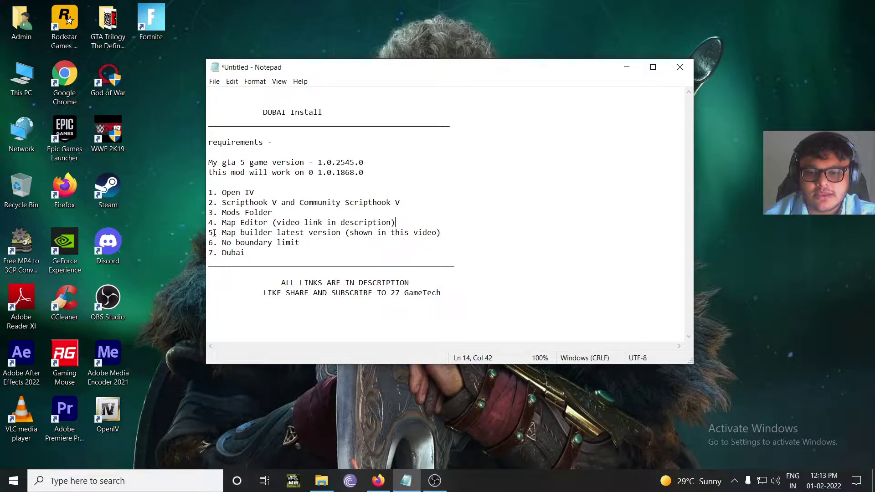
left_click_drag(230, 233, 445, 243)
left_click(448, 233)
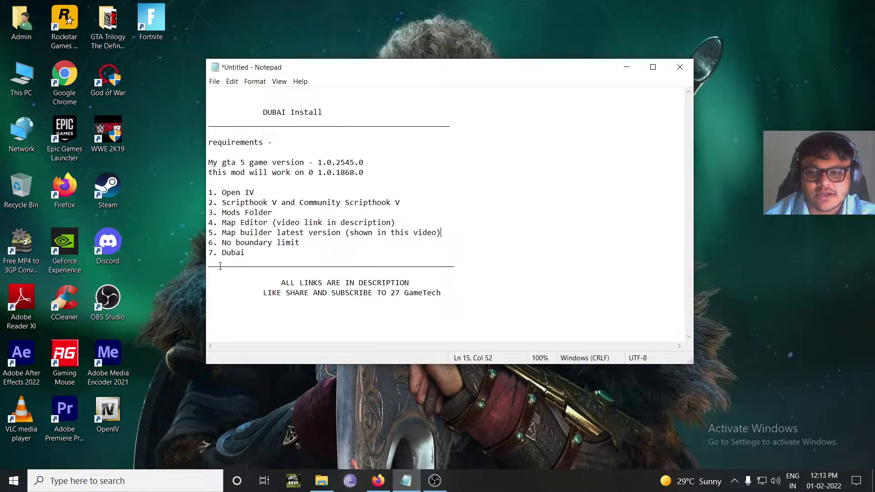
left_click_drag(222, 243, 300, 243)
left_click(222, 253)
left_click_drag(222, 253, 262, 246)
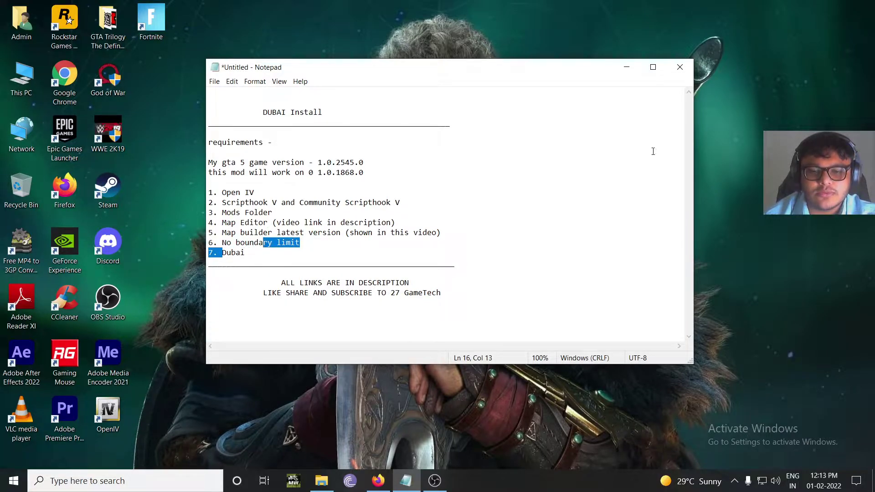
Close the requirements note without saving its changes.
left_click(679, 67)
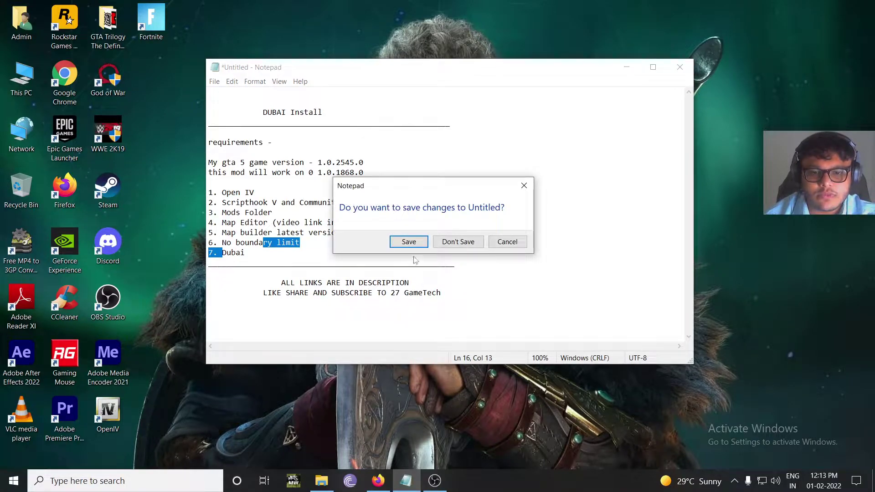
left_click(409, 242)
left_click(618, 342)
left_click(679, 67)
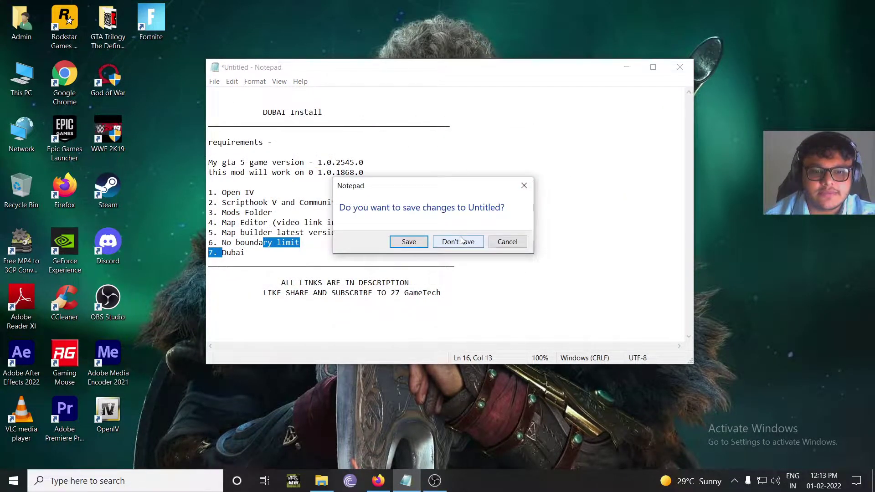
left_click(458, 242)
Open the new vid mods folder inside GTMODS on drive D in a file window.
double_click(21, 77)
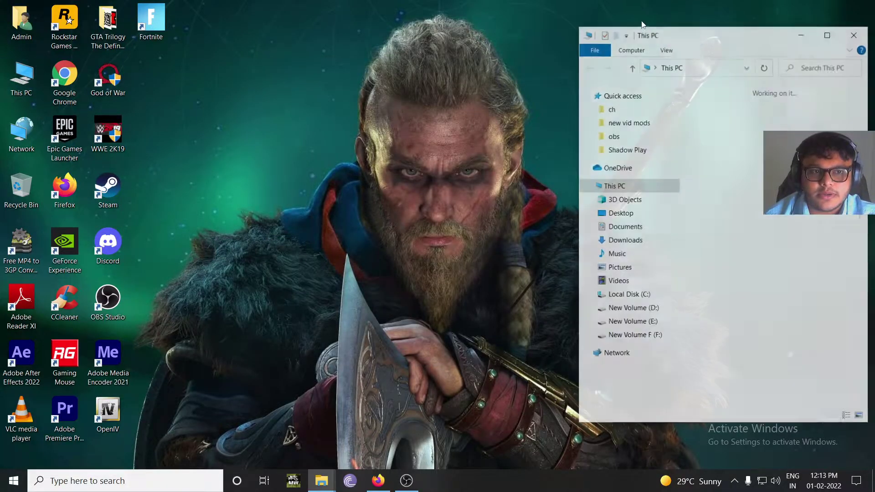
scroll(749, 297, "down", 2)
left_click(749, 323)
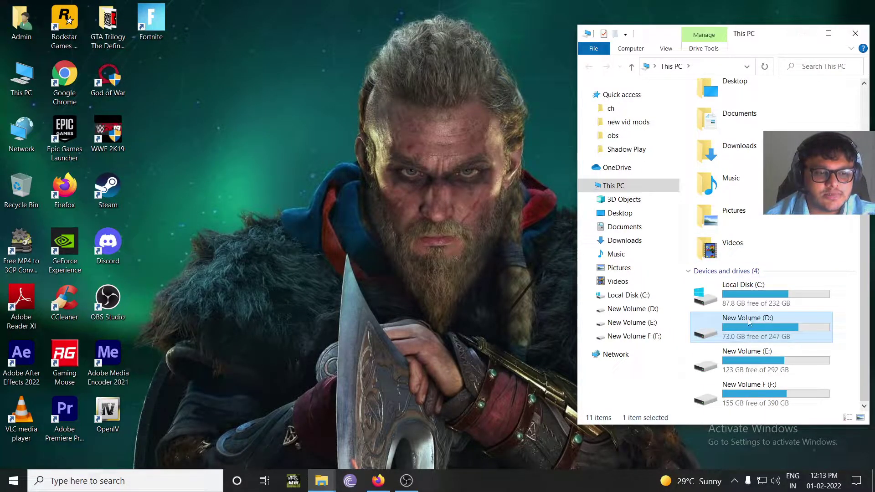
double_click(750, 323)
double_click(725, 129)
double_click(725, 128)
Open the GTAV game folder on drive D in a second file window.
double_click(29, 86)
left_click_drag(104, 13, 243, 33)
scroll(315, 319, "down", 2)
double_click(310, 319)
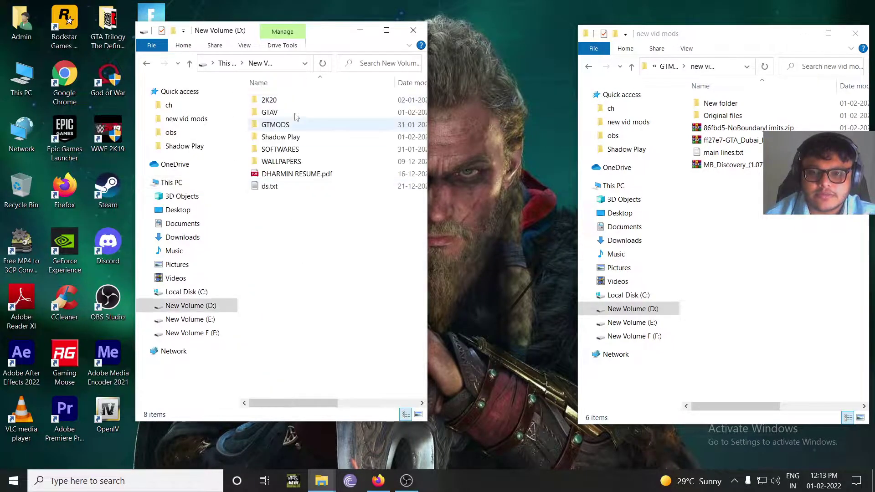
double_click(270, 113)
scroll(292, 221, "down", 3)
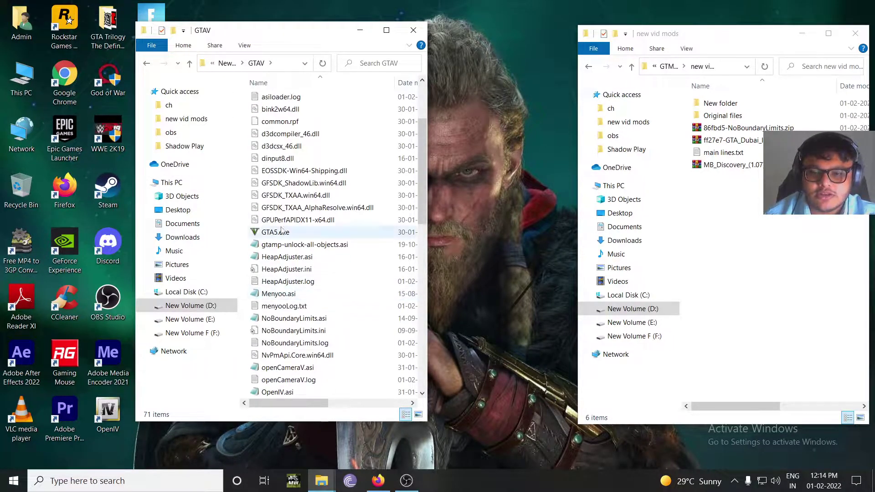
Check the product version of GTA5.exe in its file properties.
left_click(283, 232)
right_click(281, 231)
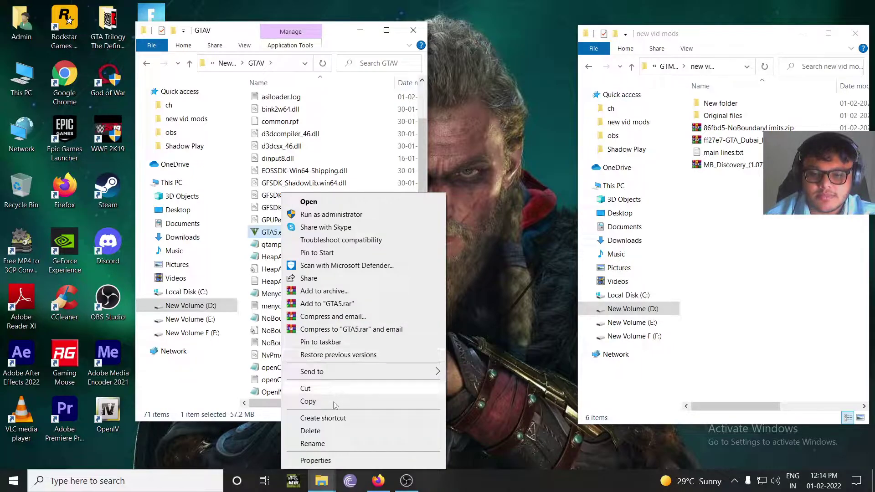
left_click(334, 461)
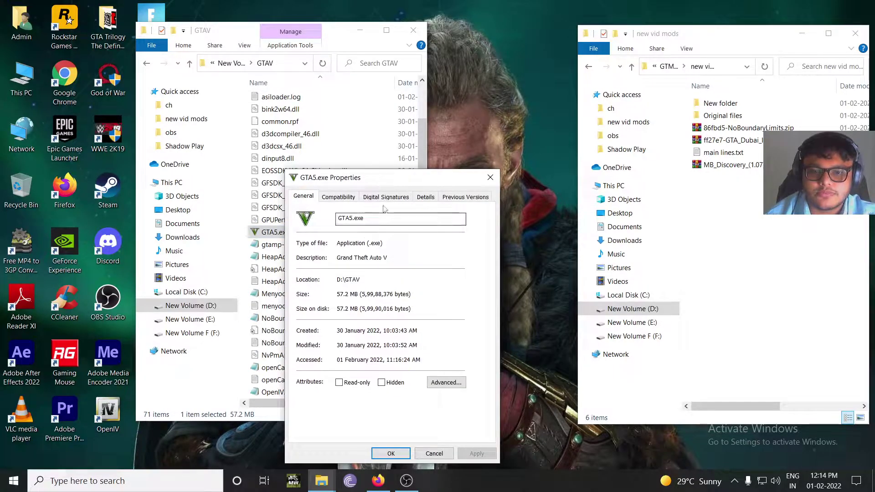
left_click(420, 195)
left_click(358, 277)
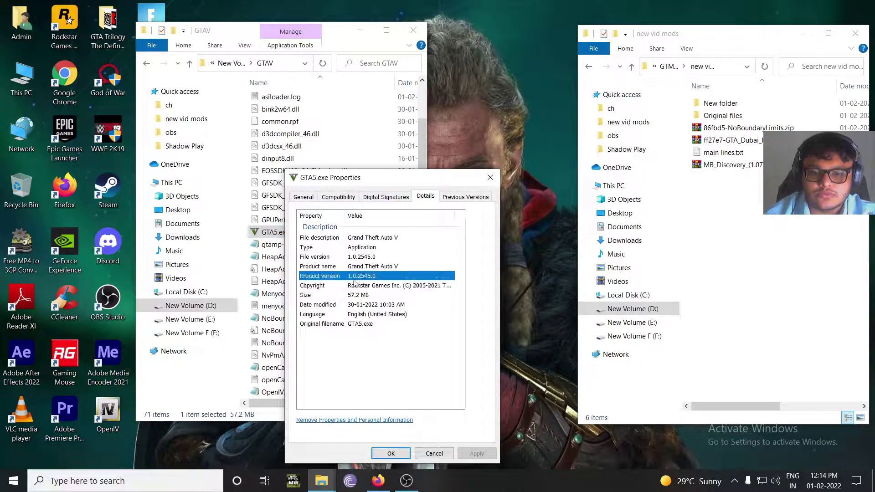
left_click(489, 177)
Arrange the GTAV and new vid mods windows side by side and widen both to show more file details.
mouse_move(235, 32)
left_mouse_down()
mouse_move(225, 33)
mouse_move(230, 24)
left_mouse_up()
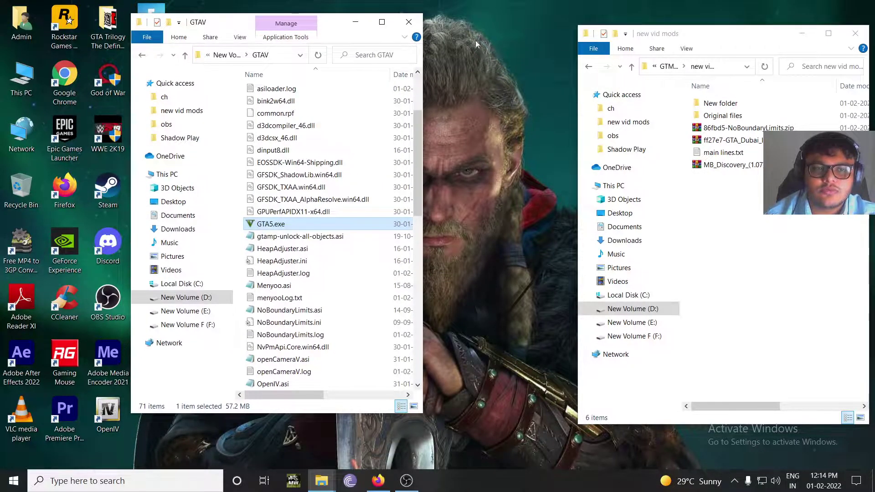
left_click_drag(664, 36, 541, 42)
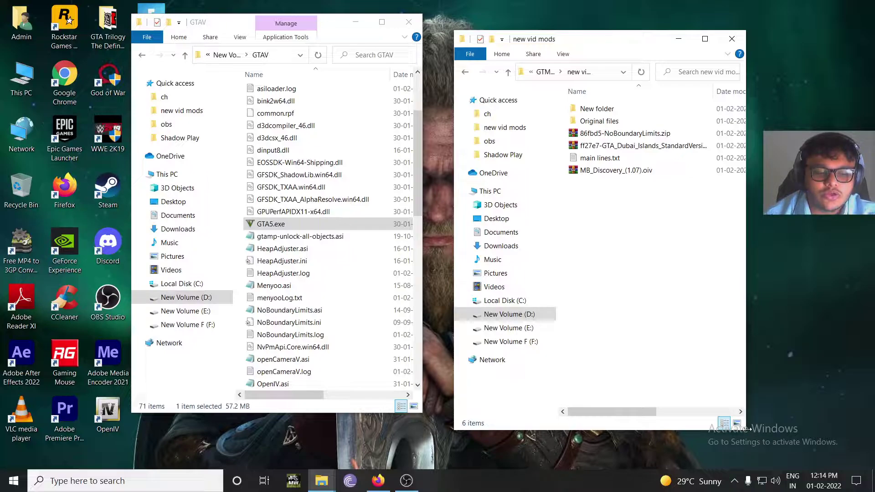
left_click_drag(746, 429, 800, 444)
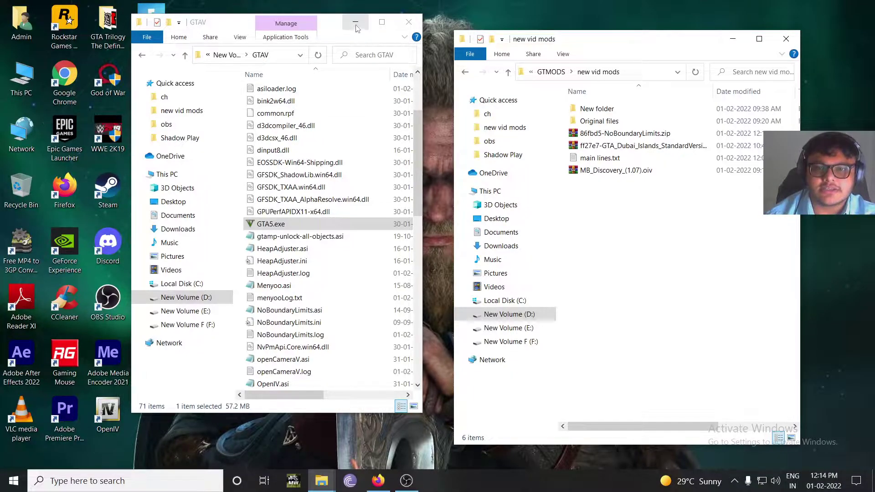
left_click_drag(325, 25, 319, 29)
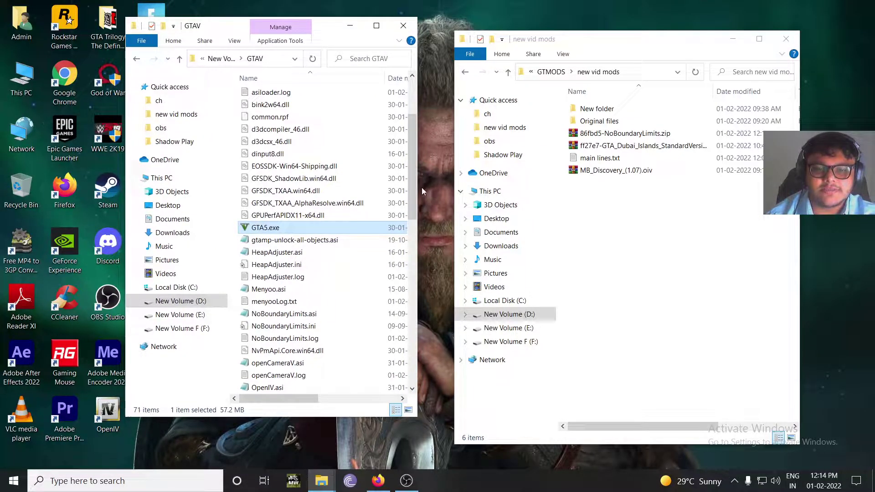
left_click_drag(419, 188, 630, 205)
left_click(602, 221)
left_click_drag(424, 34, 156, 37)
scroll(285, 84, "up", 3)
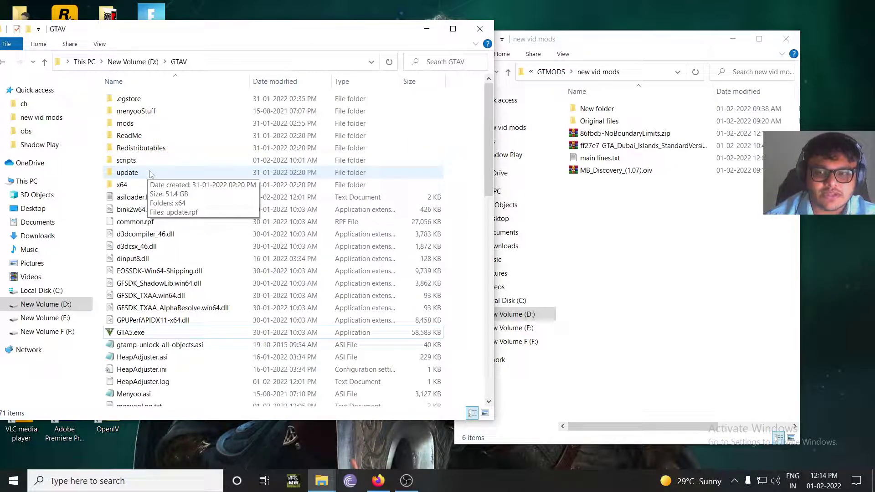
Copy NoBoundaryLimits.asi and NoBoundaryLimits.ini from 86fbd5-NoBoundaryLimits.zip into the GTAV folder and close the archive.
left_click(624, 214)
left_click(631, 133)
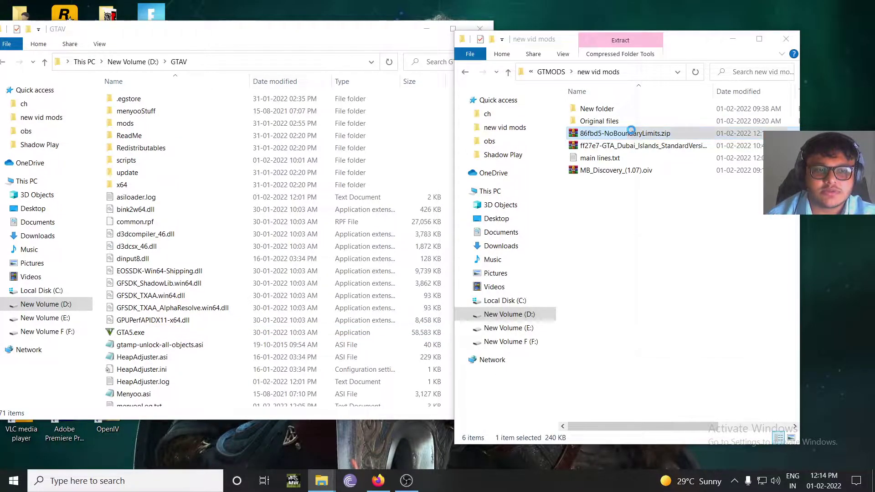
left_click(692, 174)
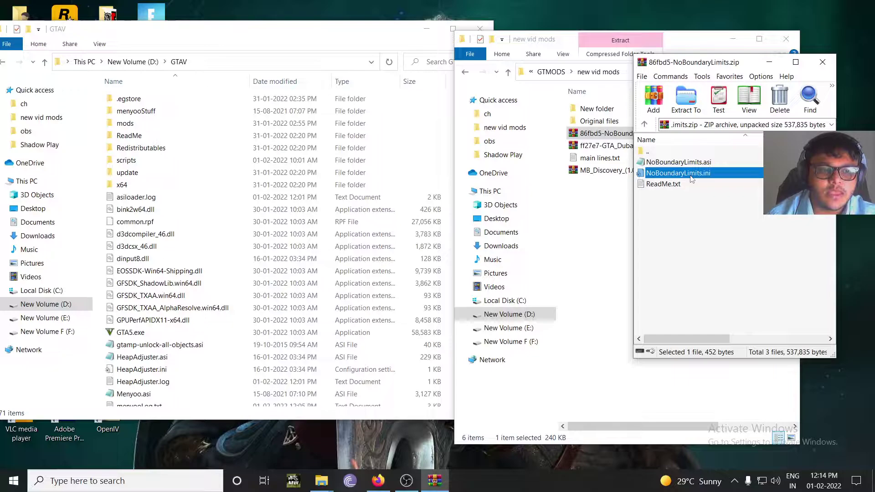
left_click(684, 162, "ctrl")
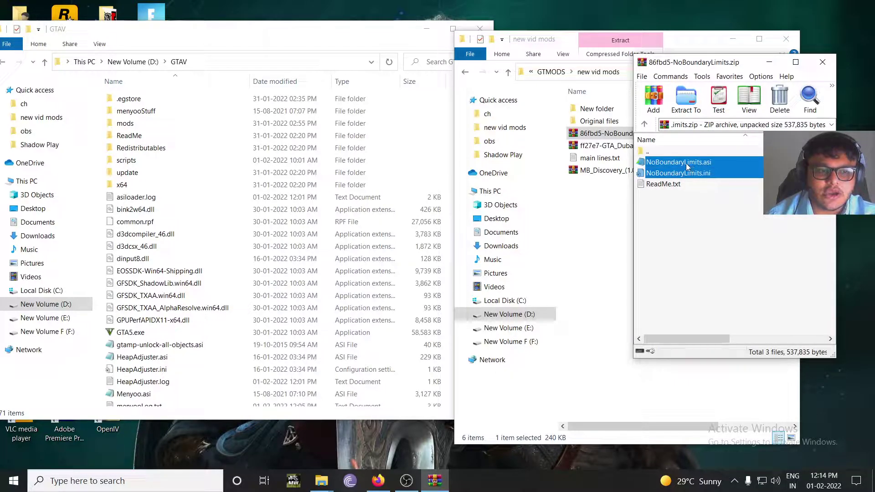
left_click_drag(687, 166, 448, 172)
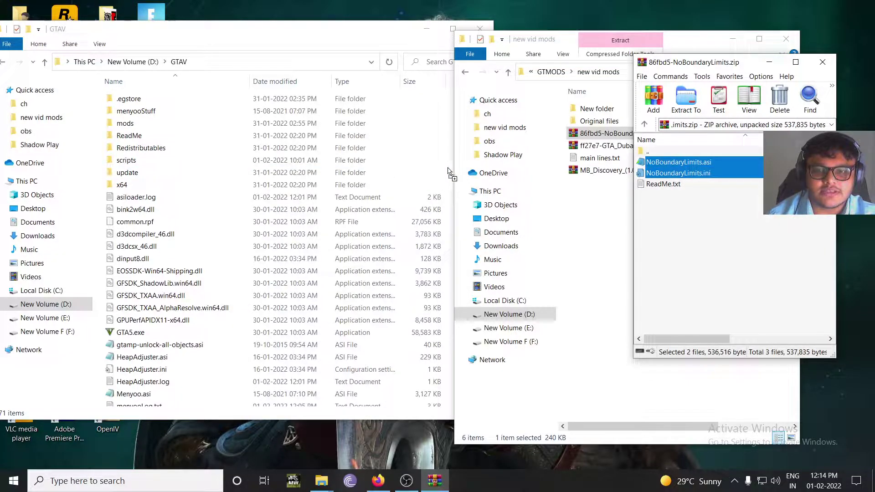
left_click(449, 181)
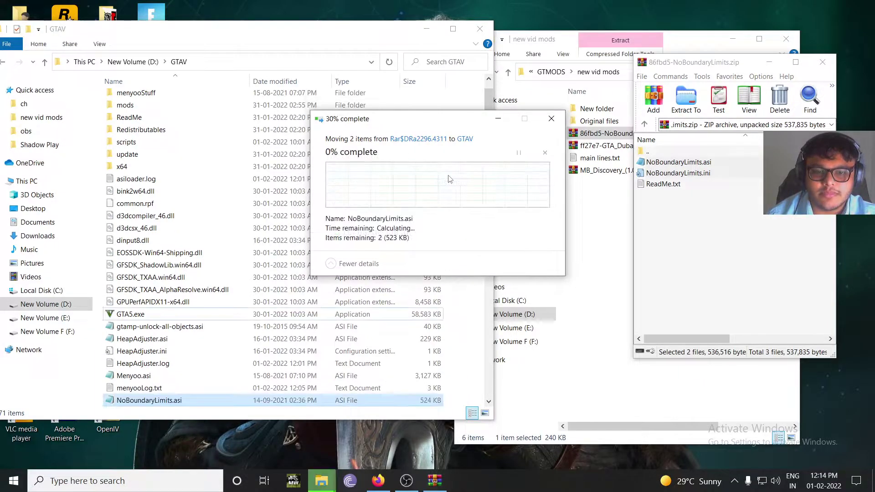
scroll(230, 279, "down", 5)
scroll(230, 279, "down", 8)
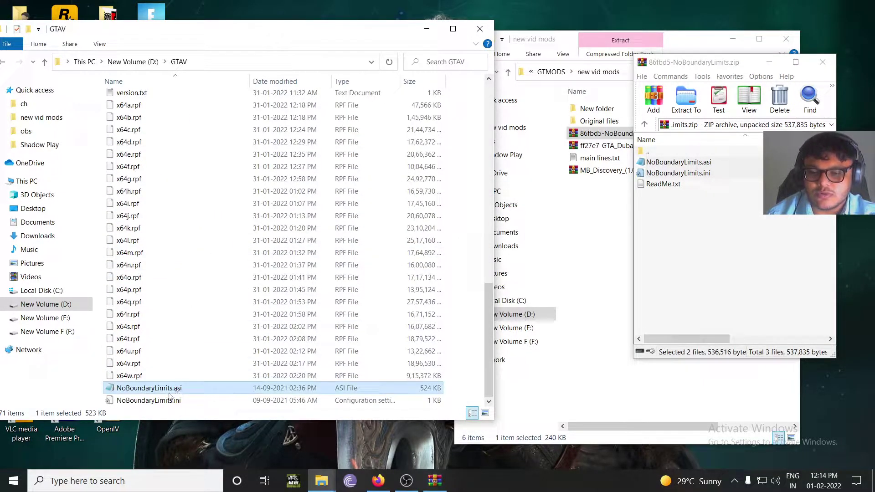
left_click(171, 402)
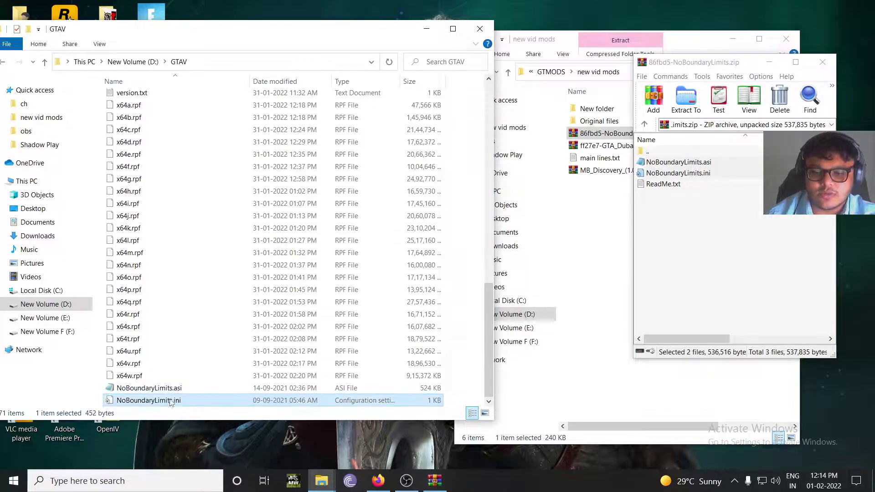
left_click(824, 62)
Delete 86fbd5-NoBoundaryLimits.zip from the new vid mods folder and close the GTAV folder window.
left_click(620, 137)
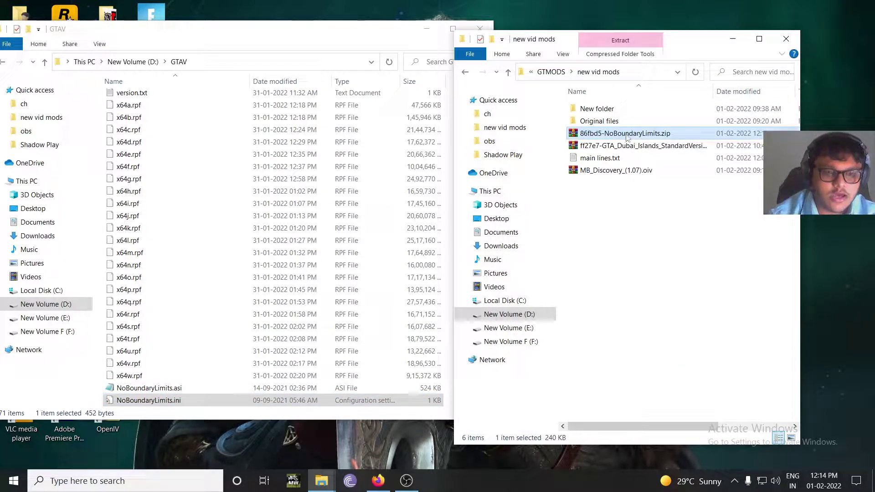
key("Delete")
left_click(352, 45)
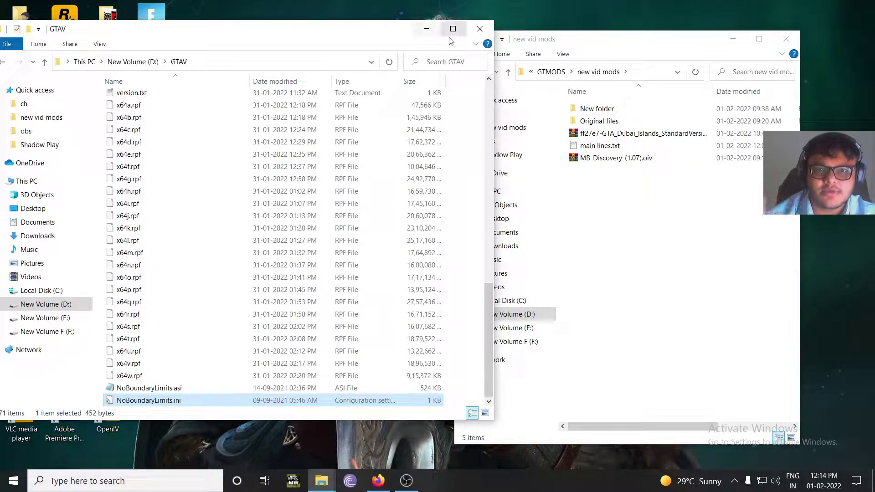
left_click(480, 28)
left_click_drag(588, 40, 692, 23)
Launch OpenIV and open the Windows version of Grand Theft Auto V.
left_click(108, 413)
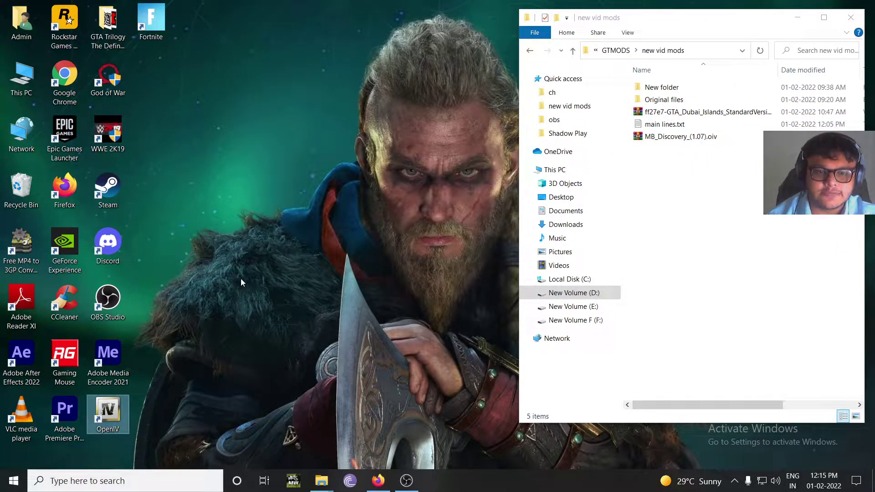
key("Return")
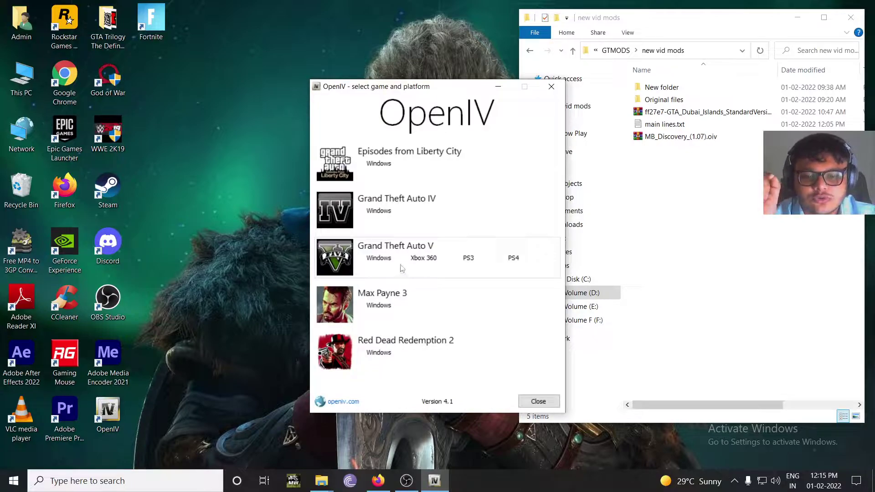
left_click(375, 256)
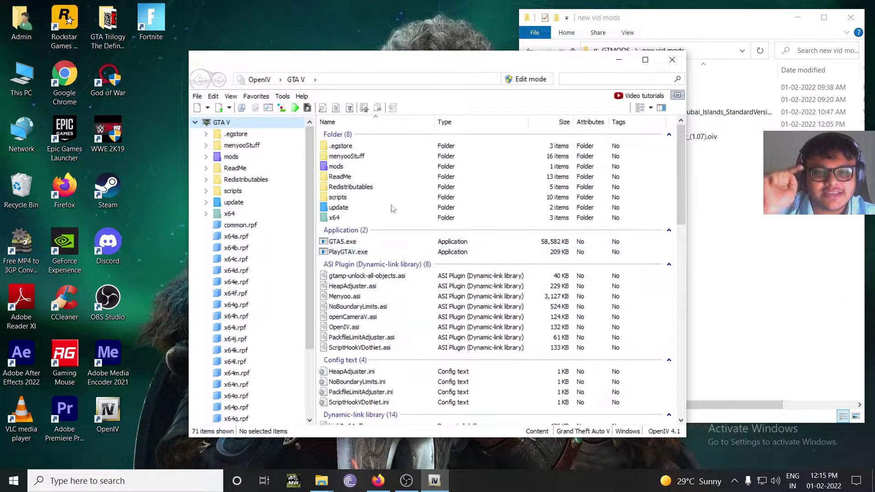
Place the OpenIV window beside the new vid mods folder and enable Edit mode, accepting the editing warning.
left_click_drag(486, 68, 310, 50)
left_click(356, 61)
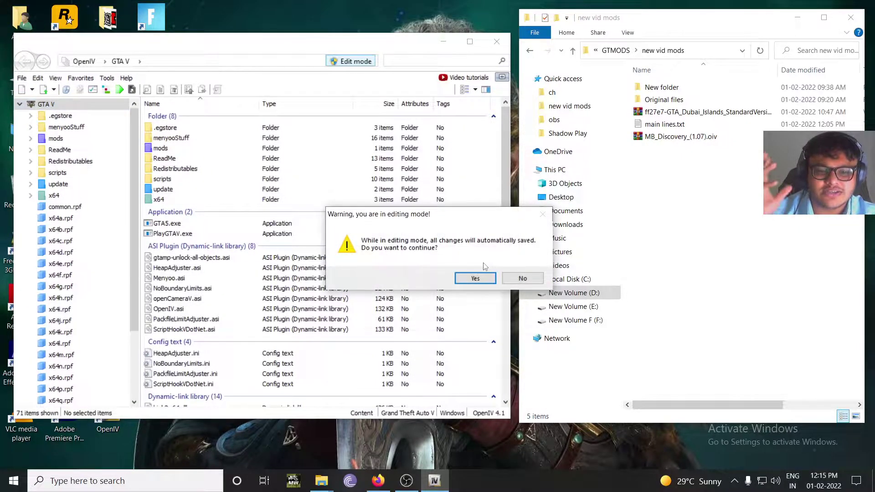
left_click(475, 278)
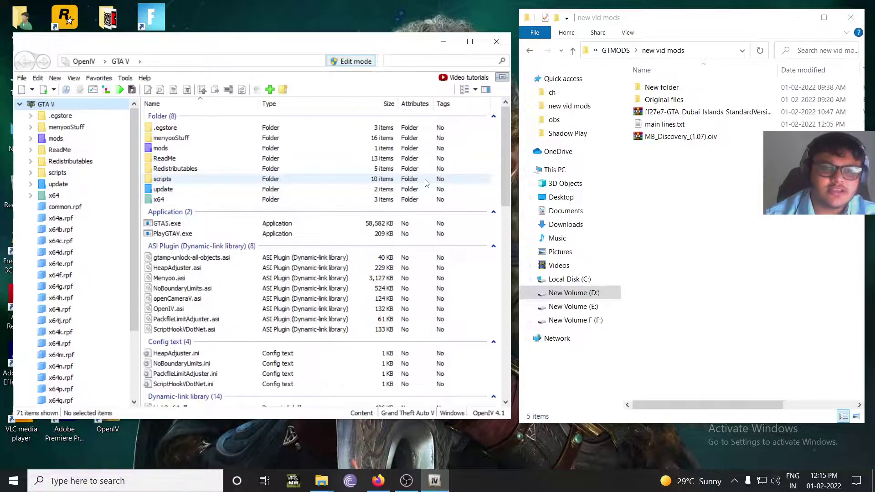
left_click(723, 197)
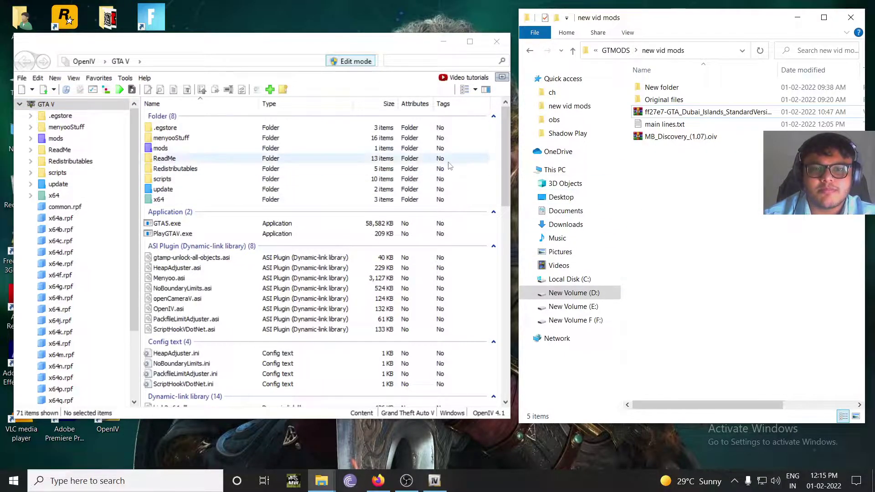
left_click(674, 142)
left_click_drag(669, 141, 338, 190)
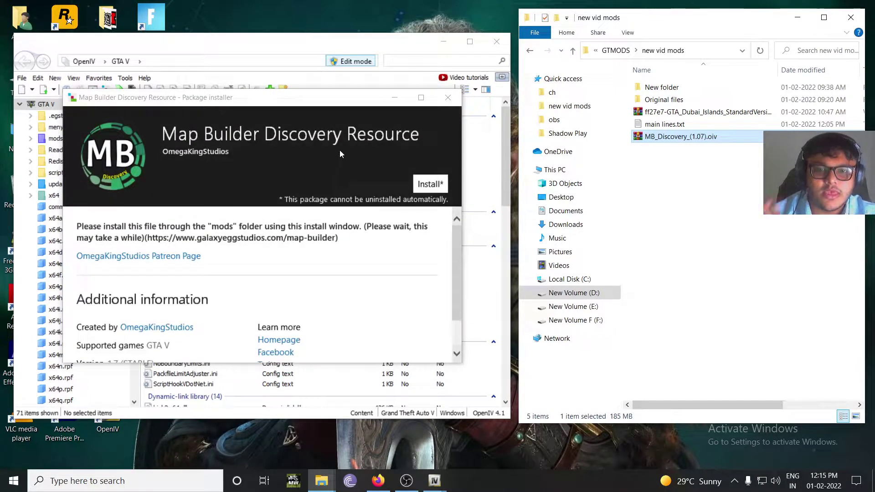
left_click(448, 97)
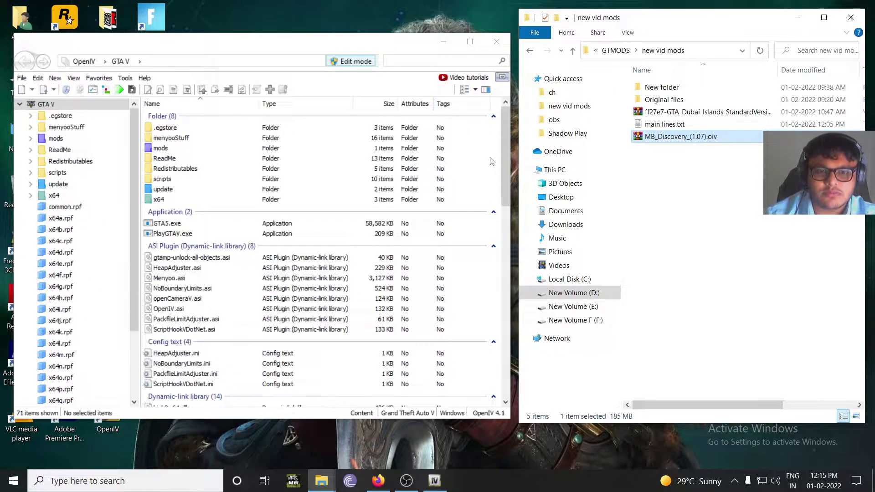
Try to install MB_Discovery_(1.07).oiv through OpenIV's package installer with the "mods" folder as install location.
left_click_drag(178, 53, 185, 49)
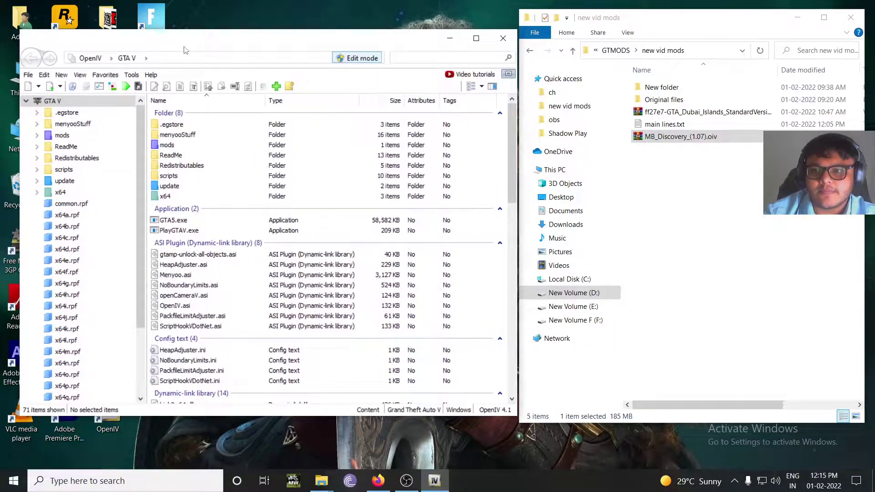
left_click(113, 87)
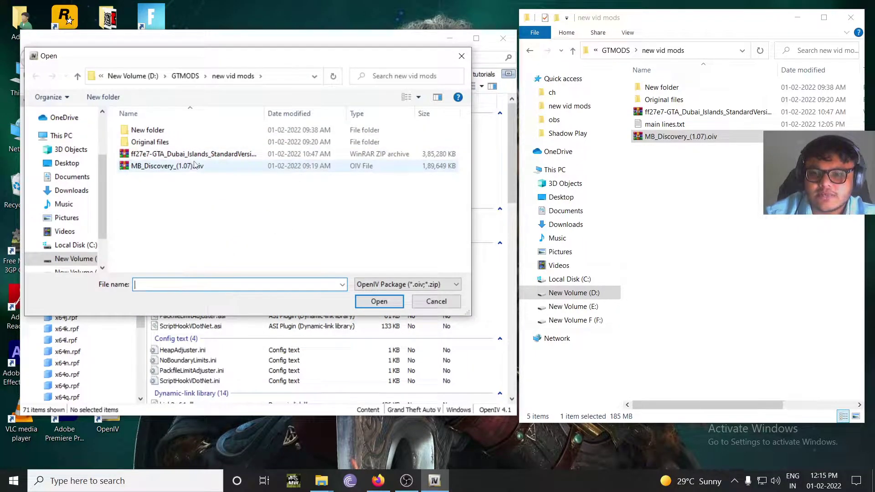
left_click(185, 167)
left_click(377, 301)
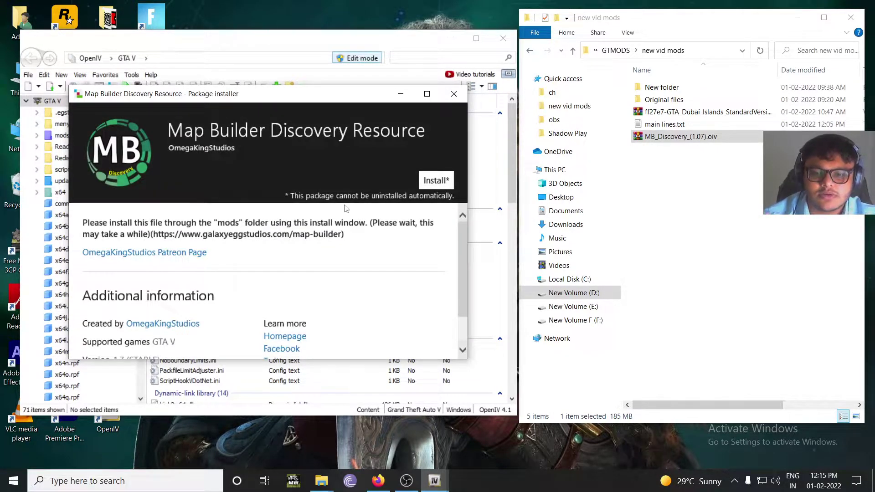
left_click(436, 180)
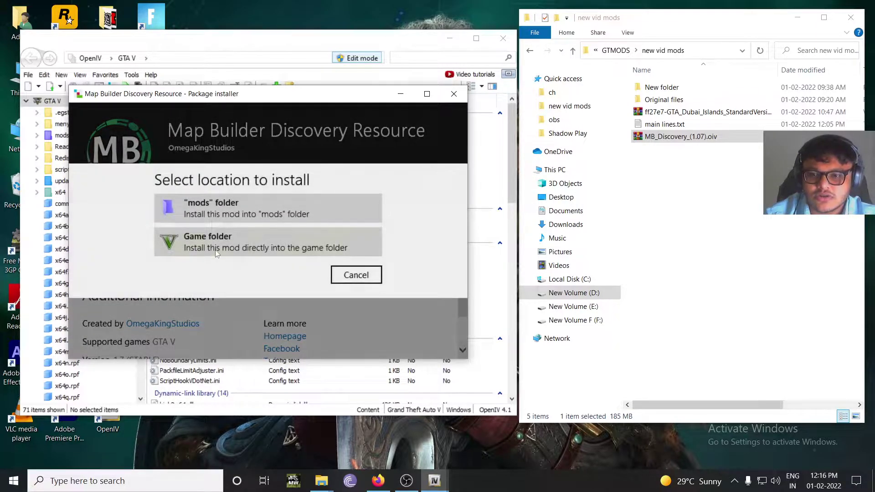
left_click(222, 211)
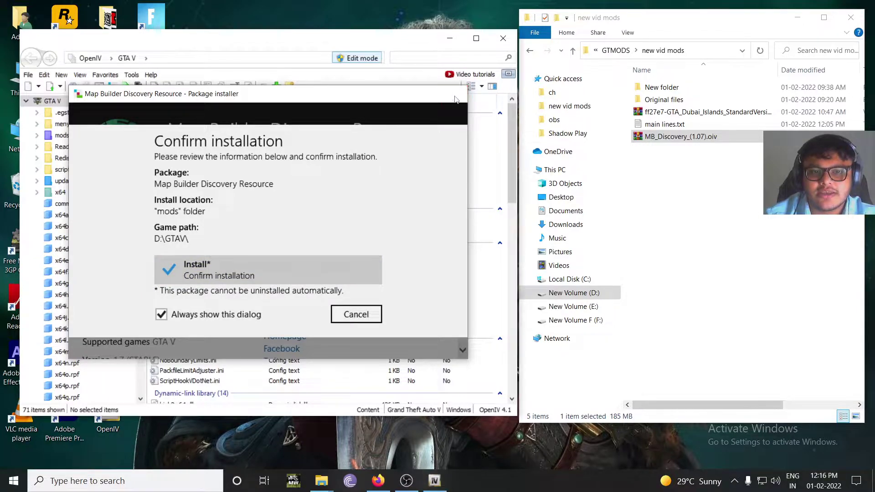
left_click(454, 94)
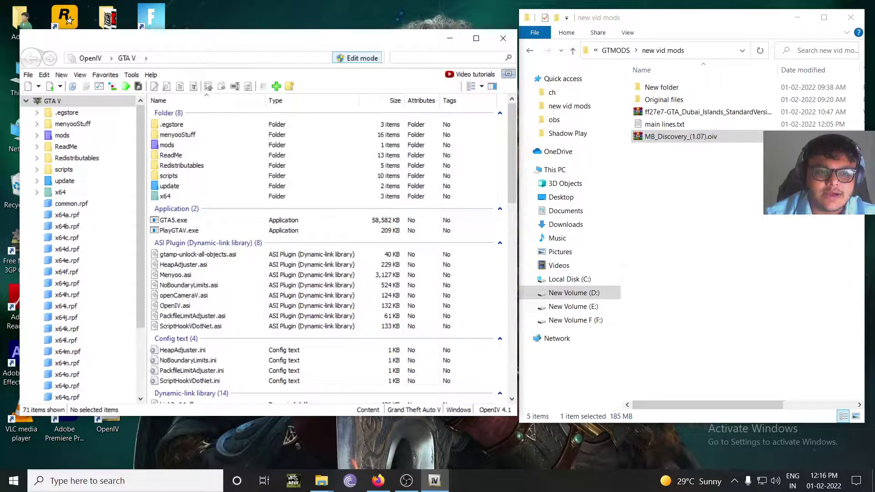
Open the ff27e7-GTA_Dubai_Islands archive from new vid mods and enter its StandardVersion_V2 folder.
left_click(678, 167)
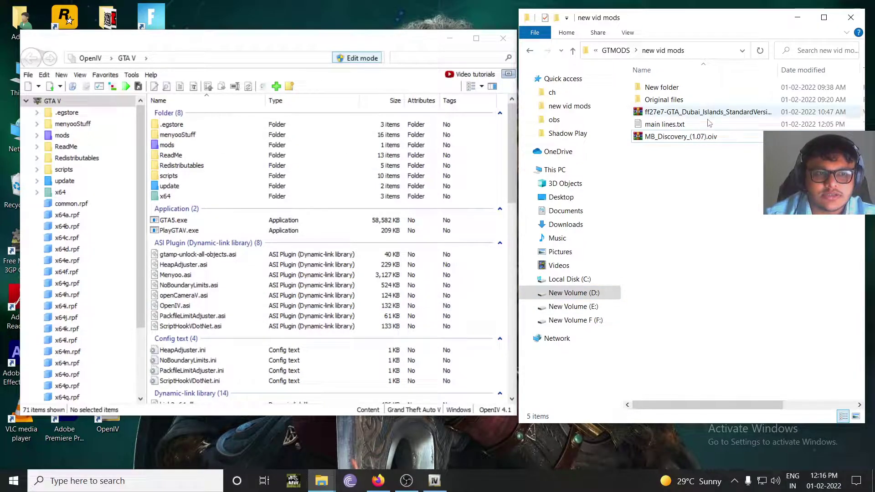
left_click(738, 113)
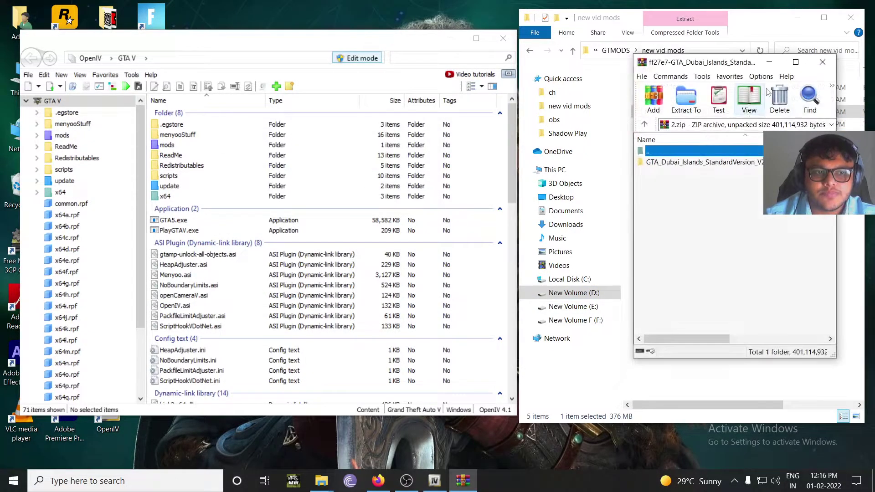
left_click(703, 244)
Add the archive's dubai folder to mods > update > x64 > dlcpacks in OpenIV.
double_click(163, 148)
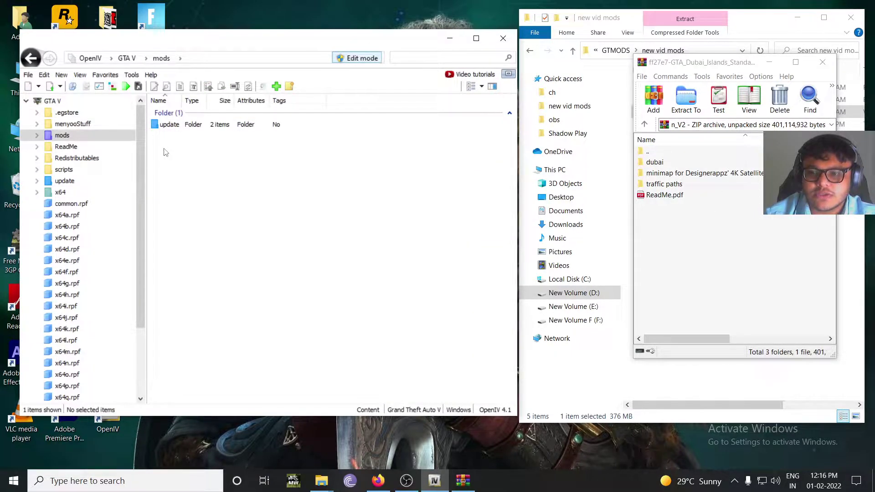
double_click(175, 128)
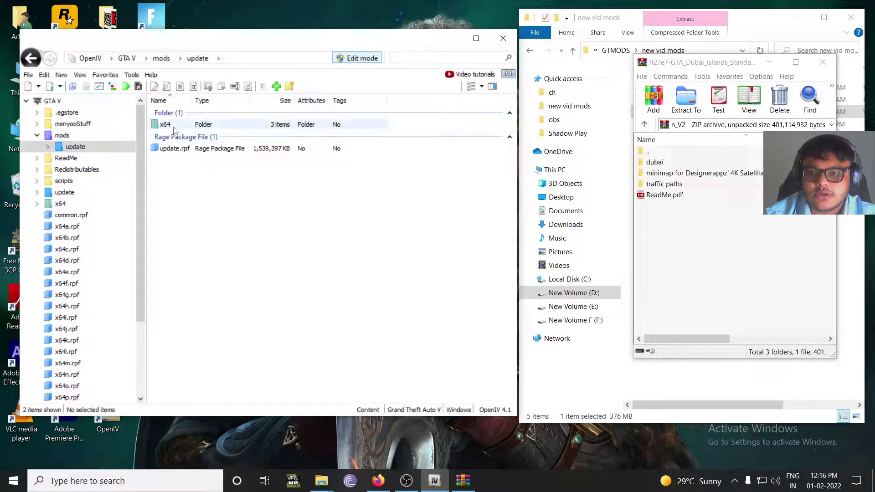
double_click(176, 126)
double_click(175, 133)
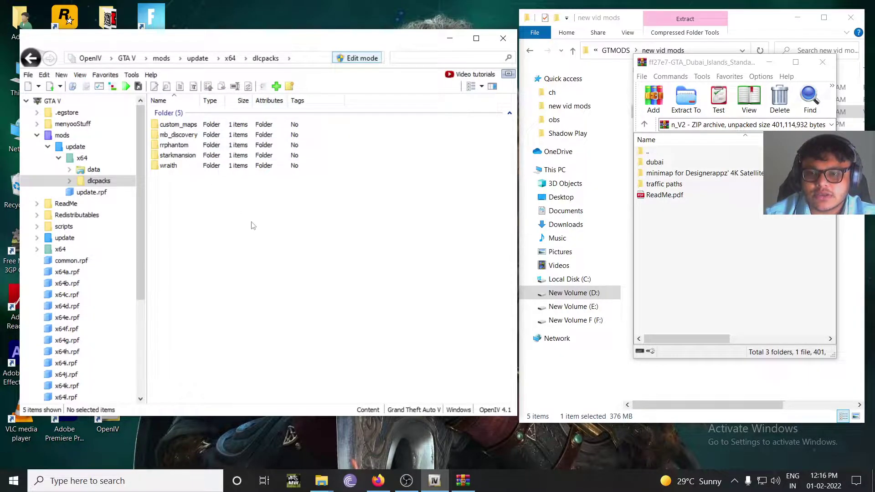
left_click_drag(663, 165, 329, 216)
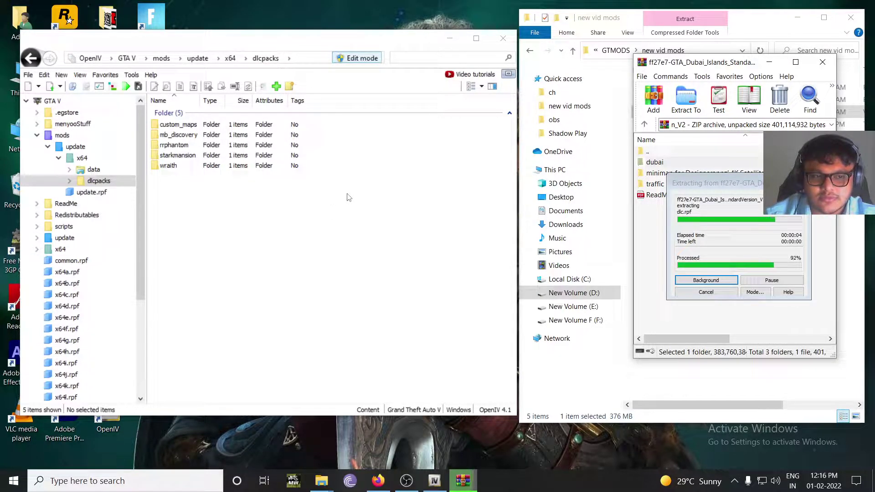
left_click(271, 219)
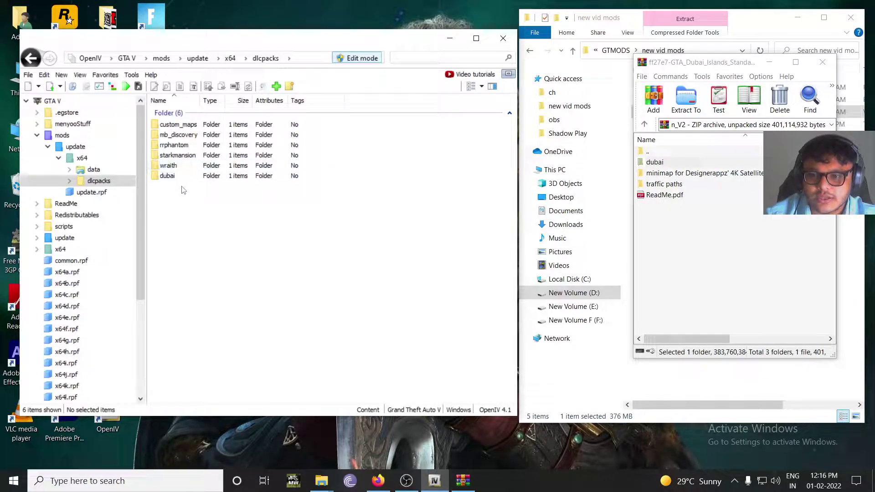
Open the archive's traffic paths folder and browse OpenIV to mods > update > update.rpf > x64 > levels > gta5 > paths.rpf.
double_click(664, 184)
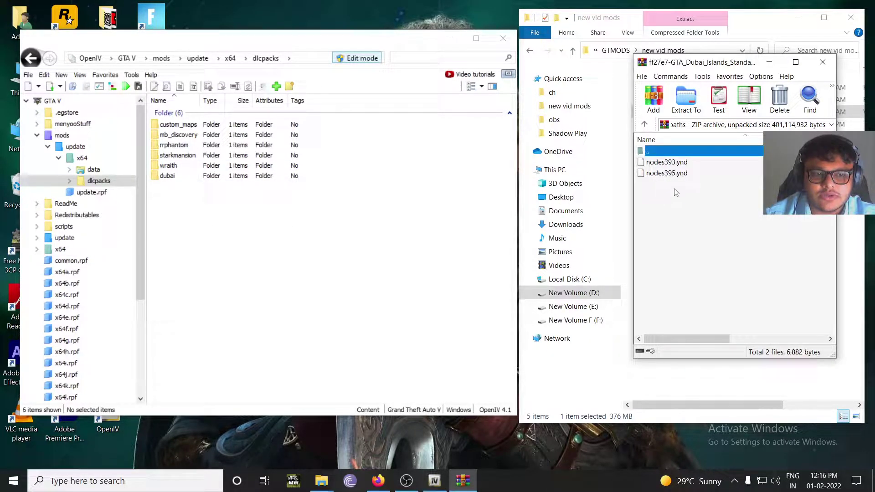
left_click(69, 100)
double_click(167, 144)
left_click(186, 126)
double_click(186, 126)
double_click(183, 148)
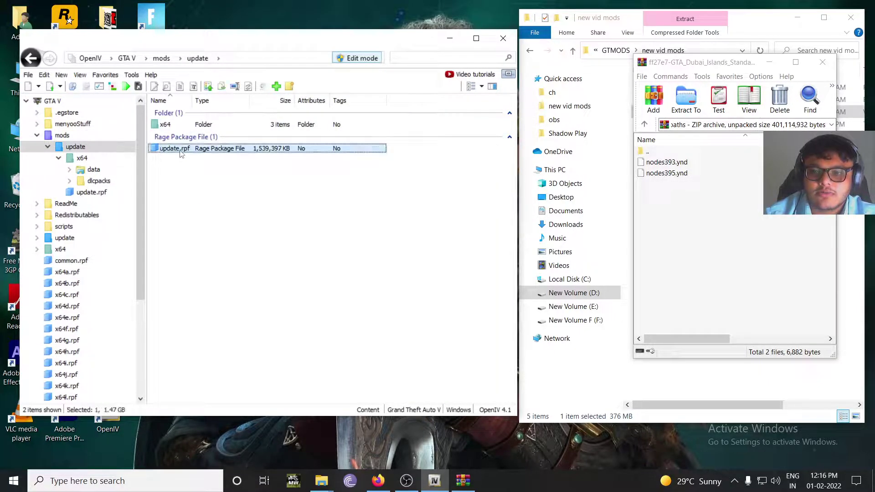
double_click(171, 146)
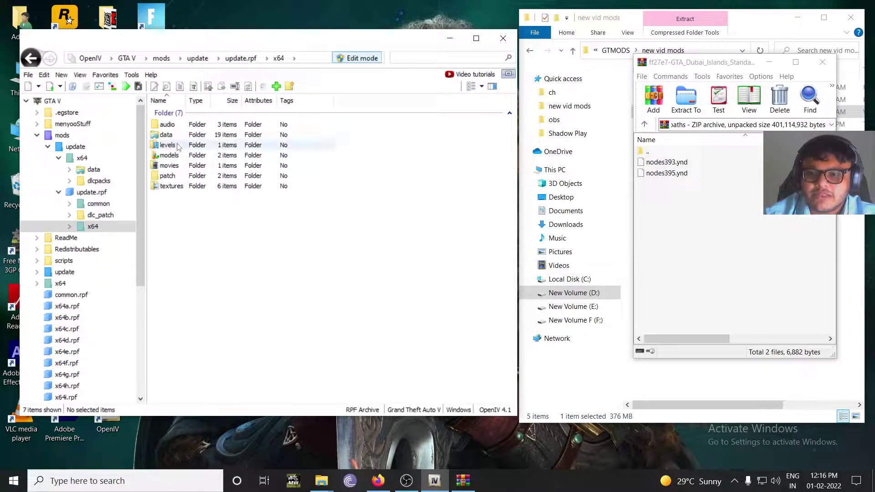
double_click(172, 146)
double_click(185, 124)
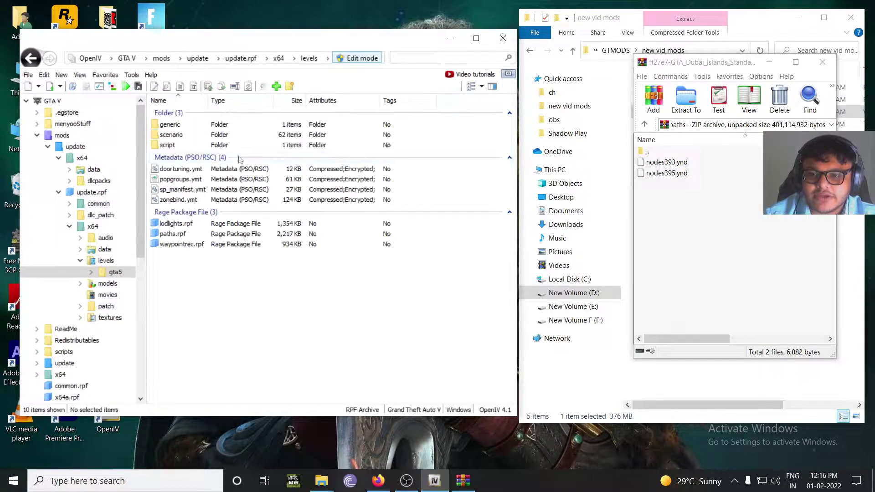
left_click(179, 235)
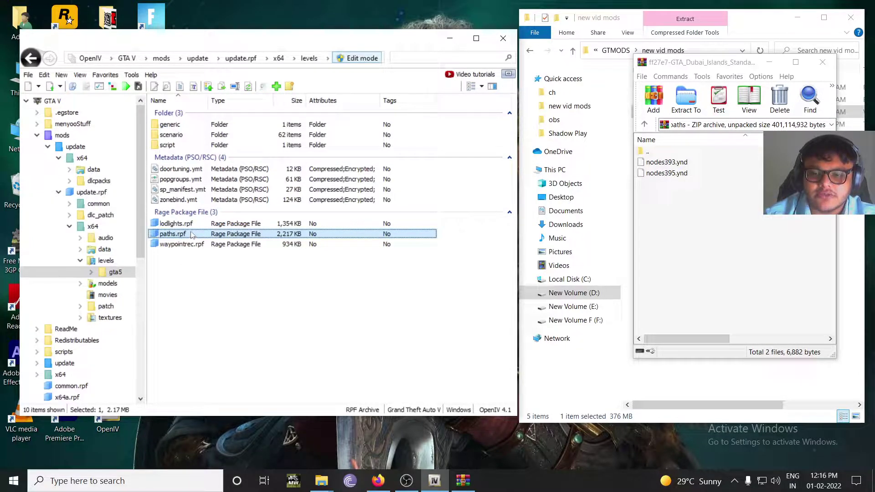
double_click(189, 233)
Add nodes393.ynd and nodes395.ynd from the archive to paths.rpf and locate both in its file list.
left_click_drag(698, 200, 434, 214)
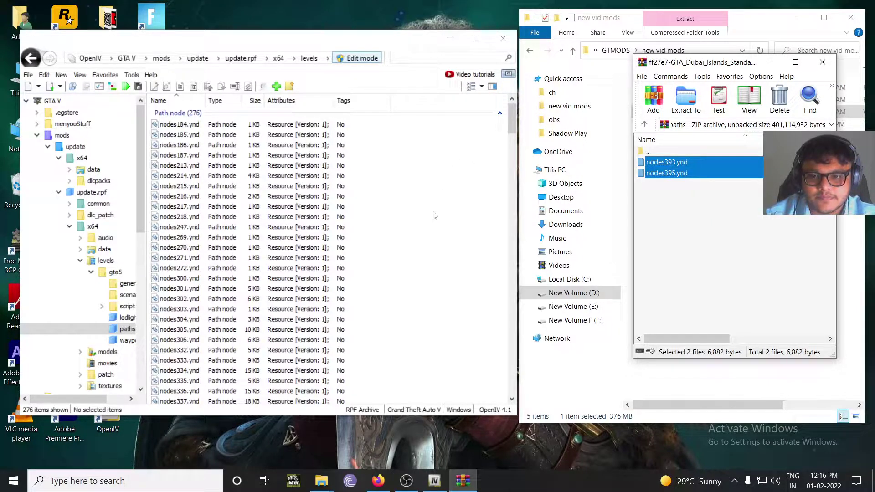
scroll(431, 214, "down", 10)
left_click_drag(511, 172, 481, 174)
scroll(191, 182, "up", 2)
left_click(187, 133)
left_click(189, 144)
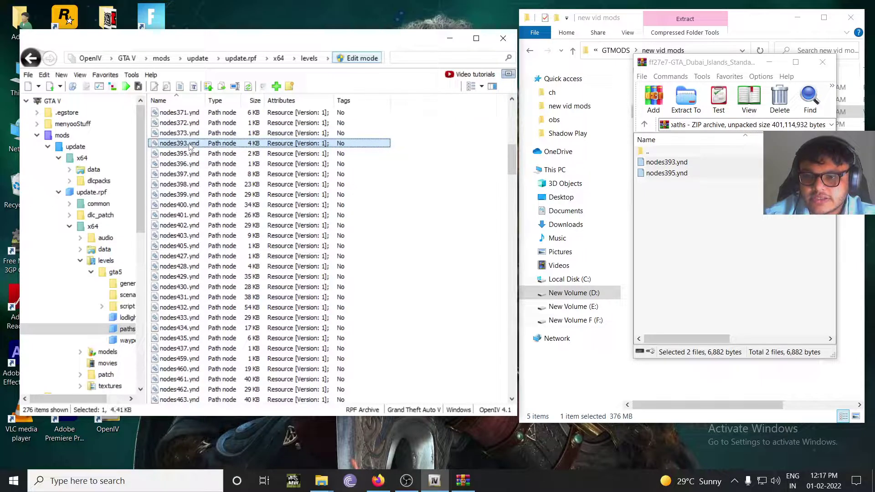
left_click(191, 156)
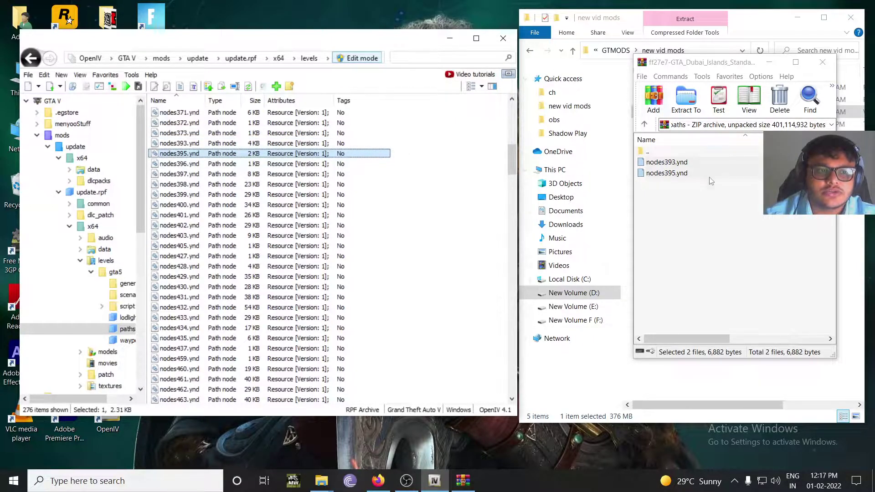
Close the Dubai Islands archive and return OpenIV to the GTA V root folder.
left_click(822, 62)
left_click(717, 170)
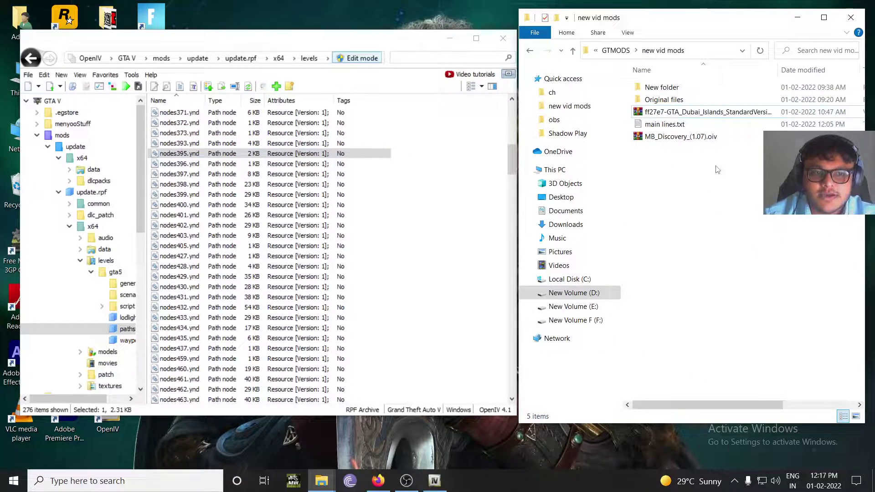
left_click(33, 57)
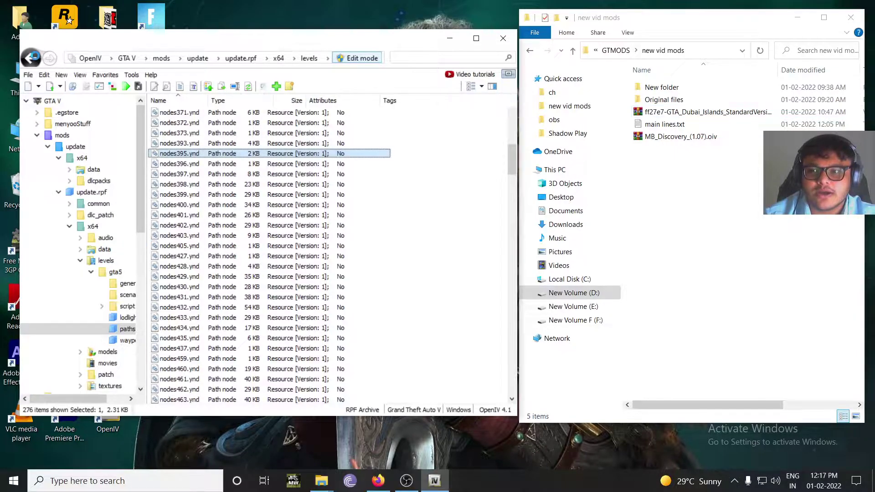
left_click(31, 57)
left_click(31, 57)
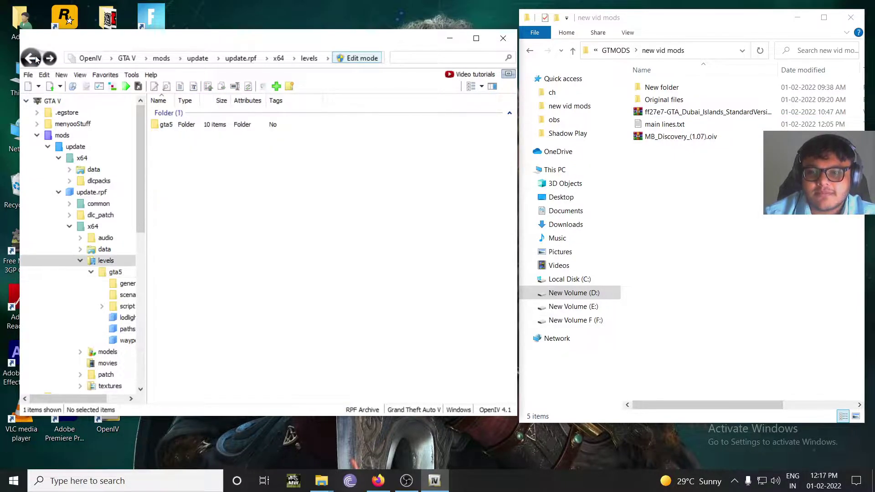
left_click(72, 102)
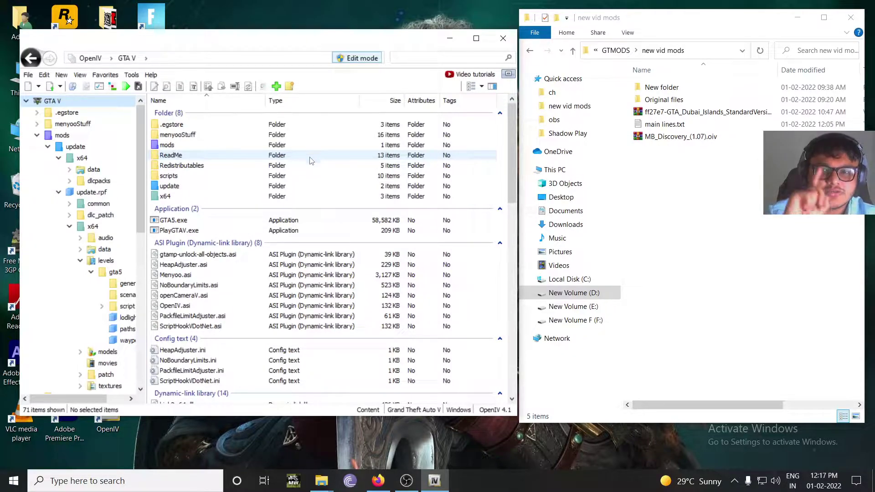
Browse to mods > update > x64 > dlcpacks > dubai.
double_click(216, 146)
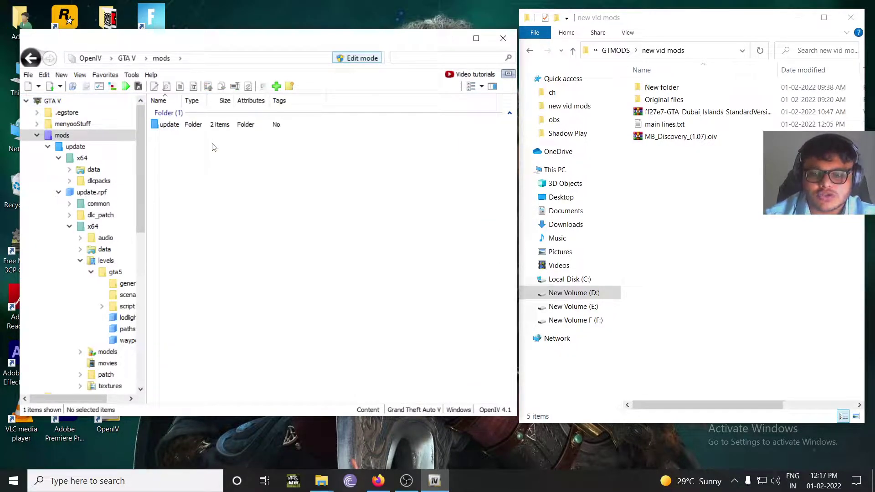
double_click(206, 129)
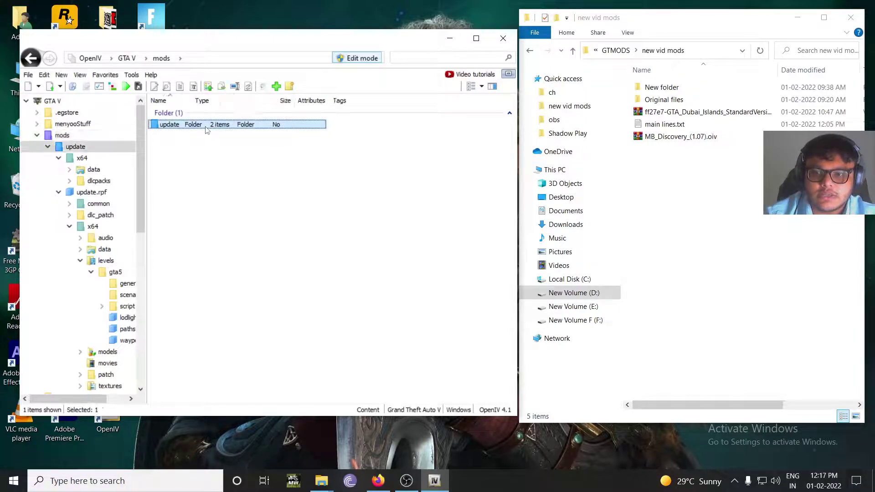
double_click(205, 127)
left_click(182, 137)
double_click(182, 137)
left_click(184, 137)
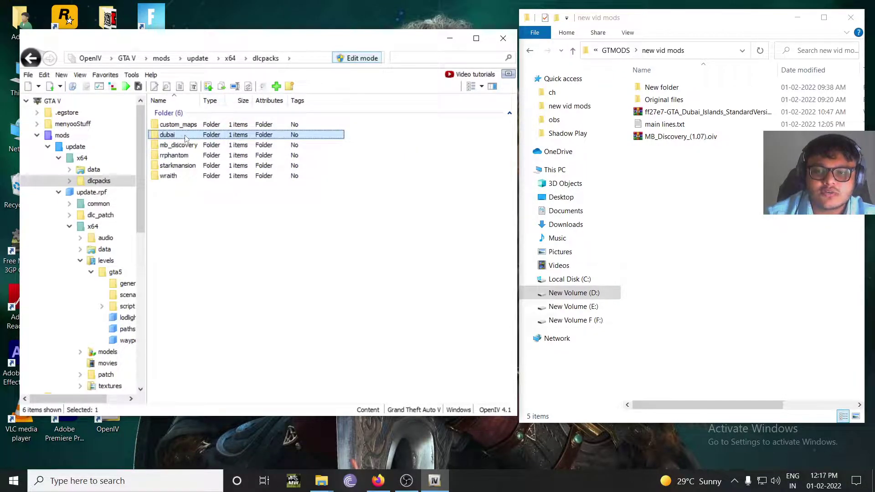
double_click(186, 137)
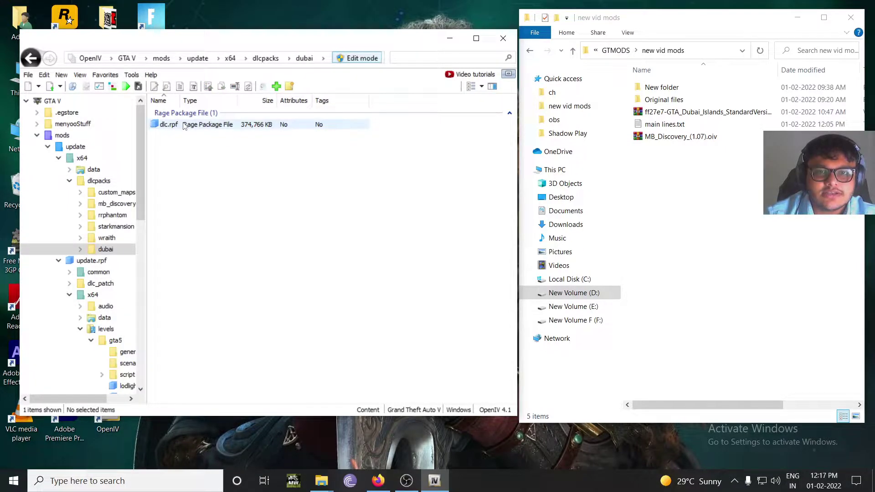
Open content.xml from the dubai folder's dlc.rpf for editing and move the editor window clear of the folder tree.
double_click(185, 127)
left_click(188, 152)
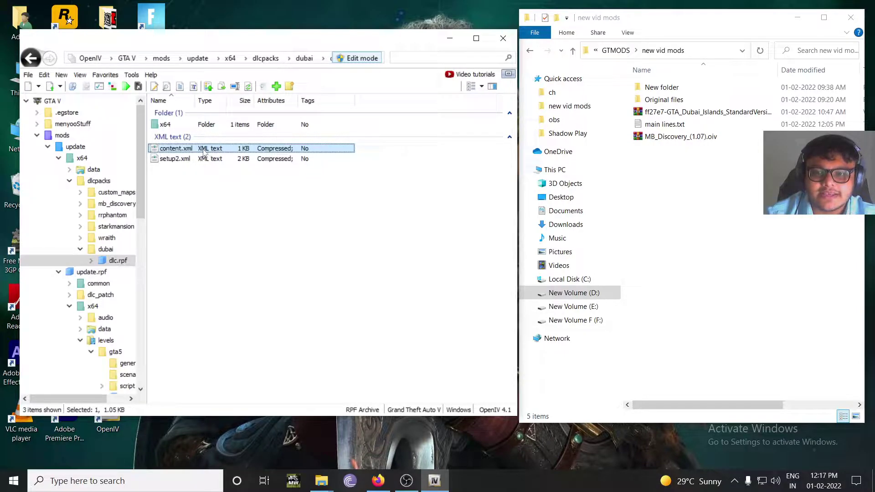
right_click(205, 152)
left_click(228, 169)
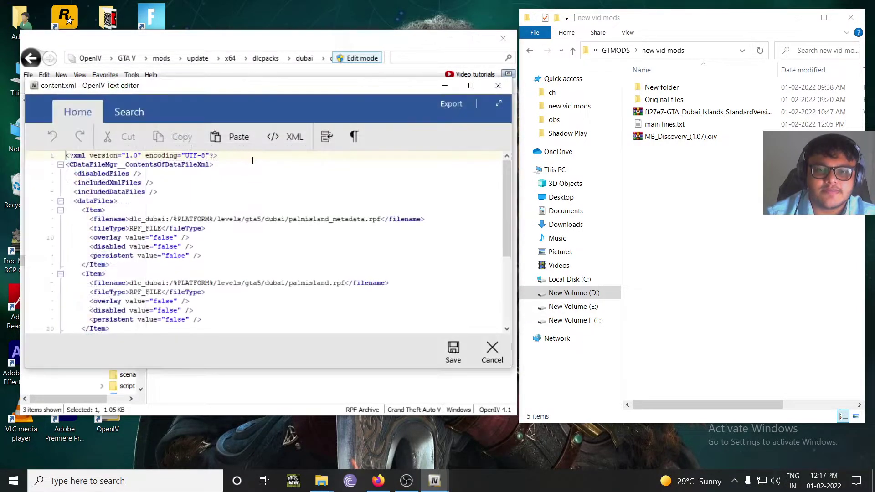
left_click_drag(248, 87, 320, 71)
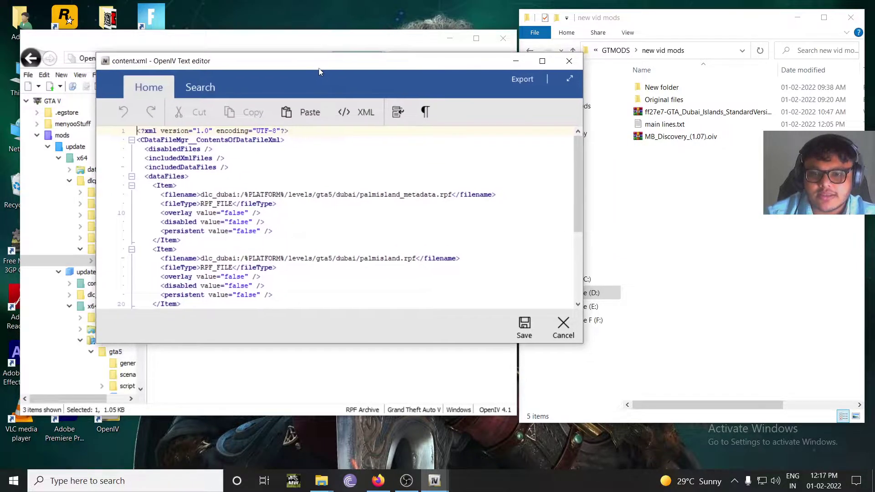
Set the disabled and persistent values of the palmisland_metadata.rpf item to true.
scroll(374, 194, "down", 1)
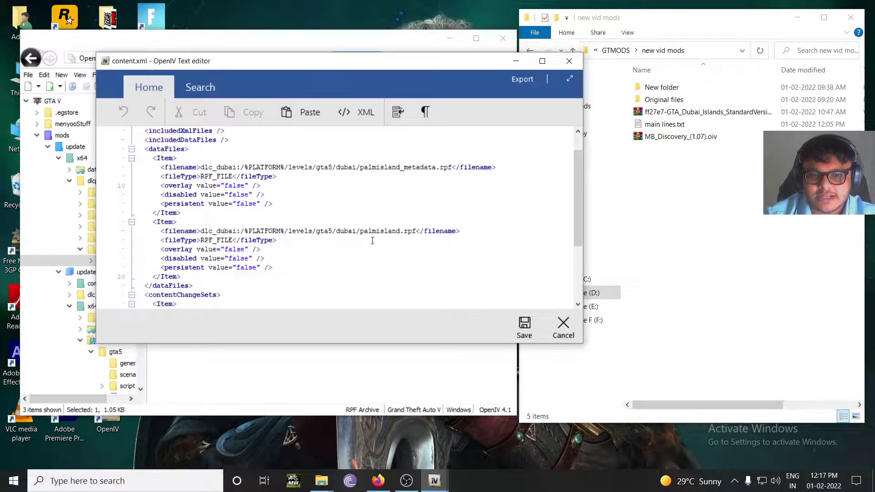
left_click(249, 194)
key("BackSpace")
key("BackSpace")
key("BackSpace")
key("BackSpace")
key("BackSpace")
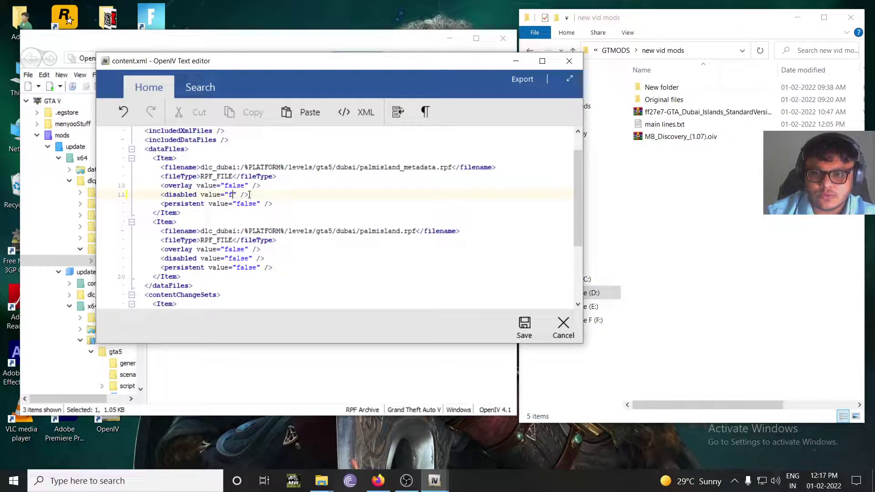
type("true")
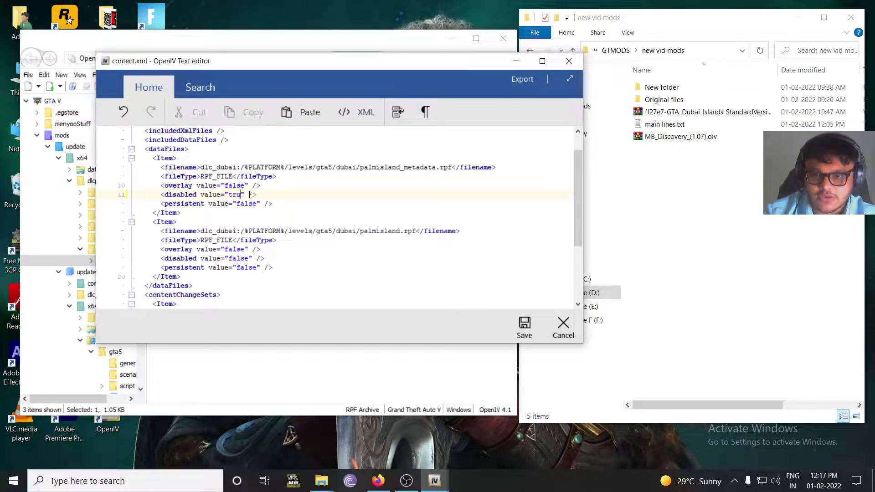
key("Down")
key("BackSpace")
key("BackSpace")
key("BackSpace")
key("BackSpace")
key("BackSpace")
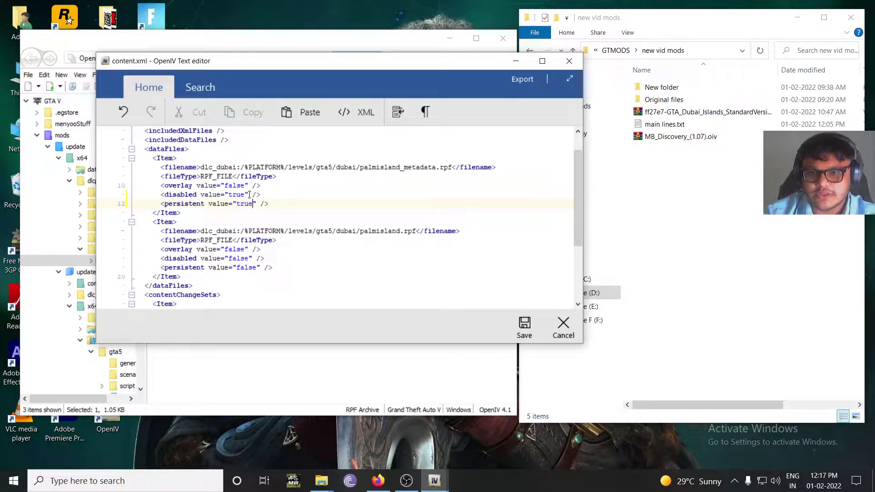
Set the disabled and persistent values of the palmisland.rpf data file item to true.
scroll(249, 194, "down", 2)
left_click(251, 205)
key("BackSpace")
key("BackSpace")
key("BackSpace")
key("BackSpace")
type("true")
left_click(252, 210)
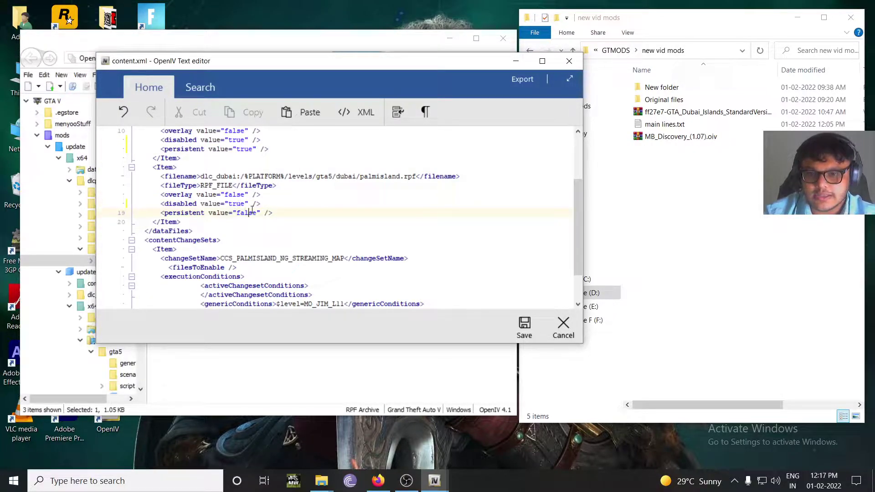
key("BackSpace")
key("BackSpace")
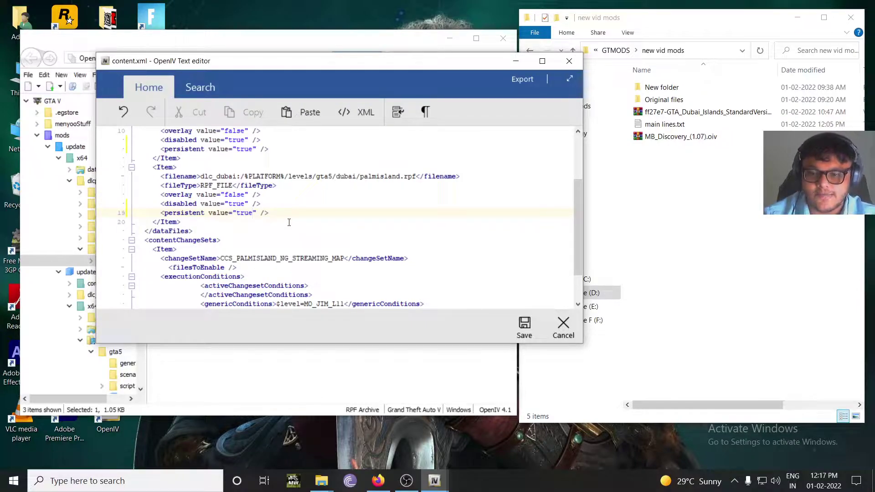
Replace PALMISLAND with dubai in the changeSetName so it reads CCS_dubai_NG_STREAMING_MAP.
scroll(290, 223, "down", 1)
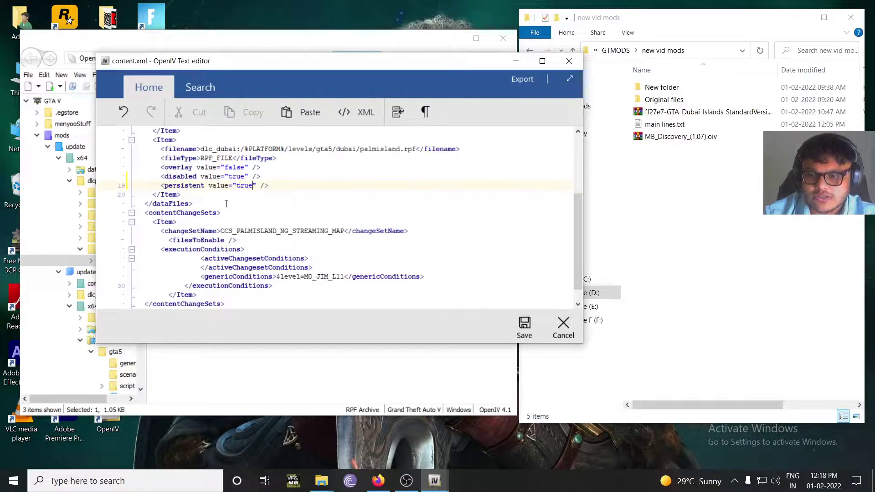
scroll(226, 204, "down", 1)
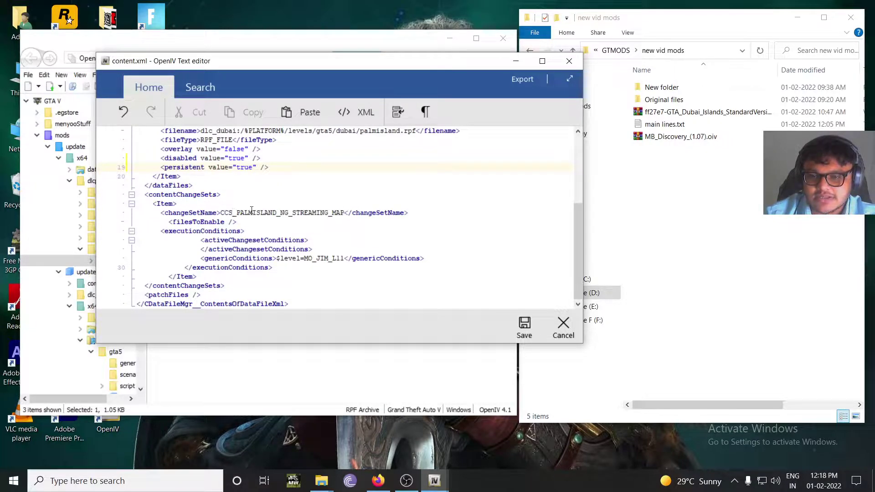
left_click_drag(276, 213, 238, 213)
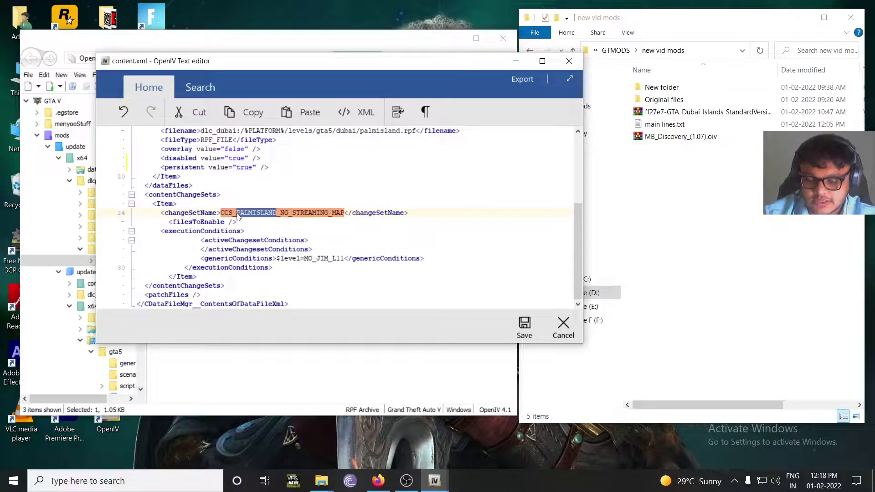
type("dubai")
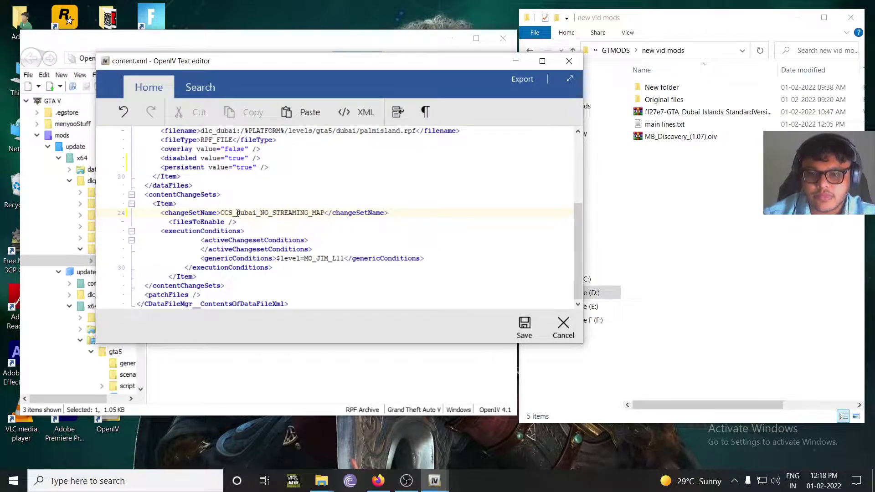
Turn the self-closing filesToEnable tag into the opening tag <filesToEnable> and add an empty line below it.
left_click(234, 222)
key("End")
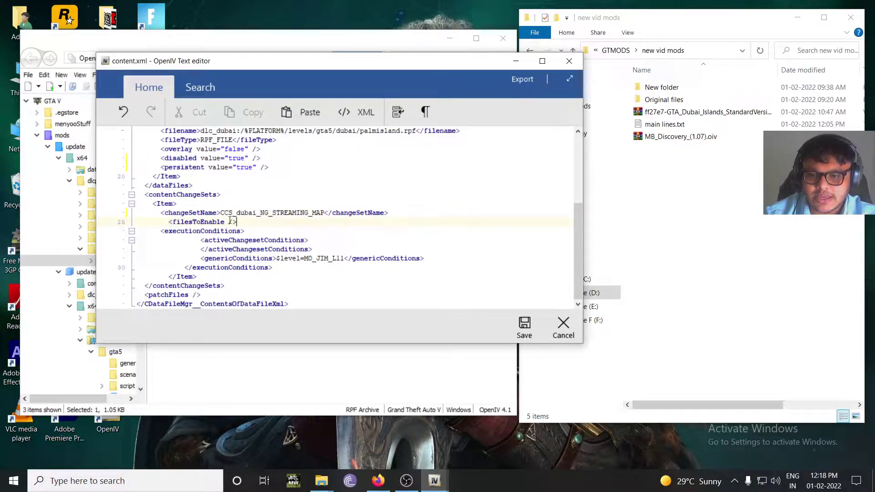
left_click(234, 222)
key("BackSpace")
key("BackSpace")
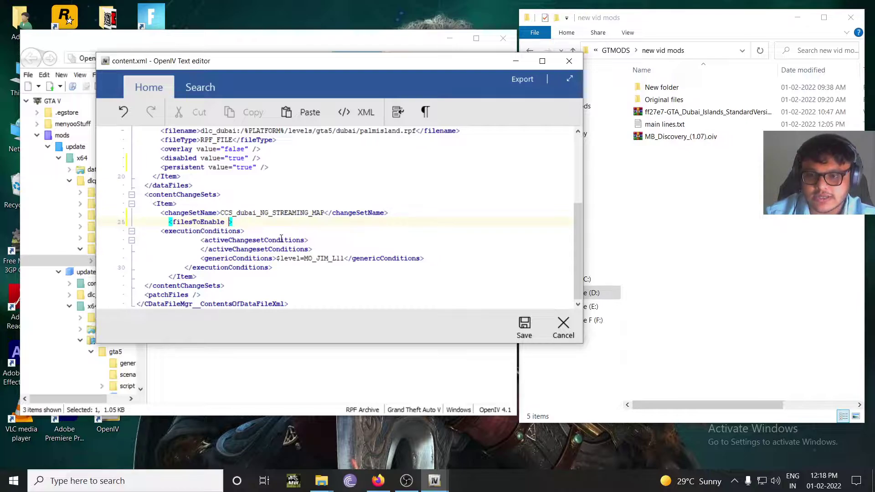
key("End")
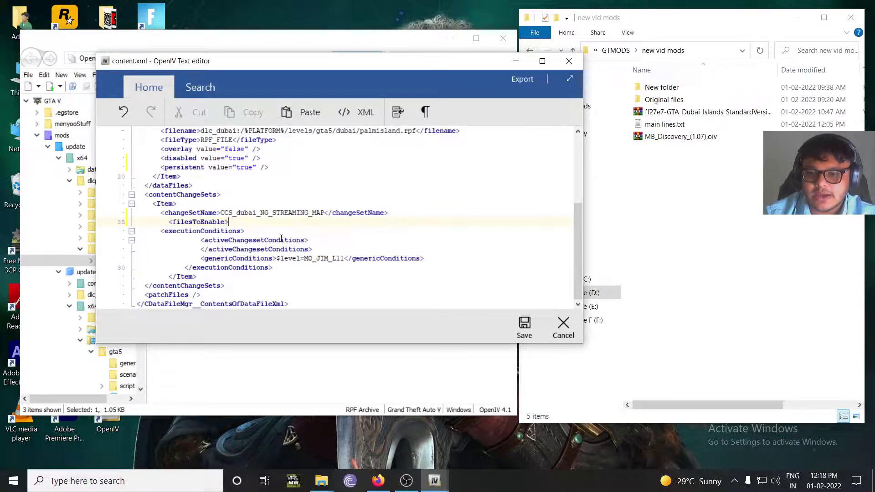
key("Return")
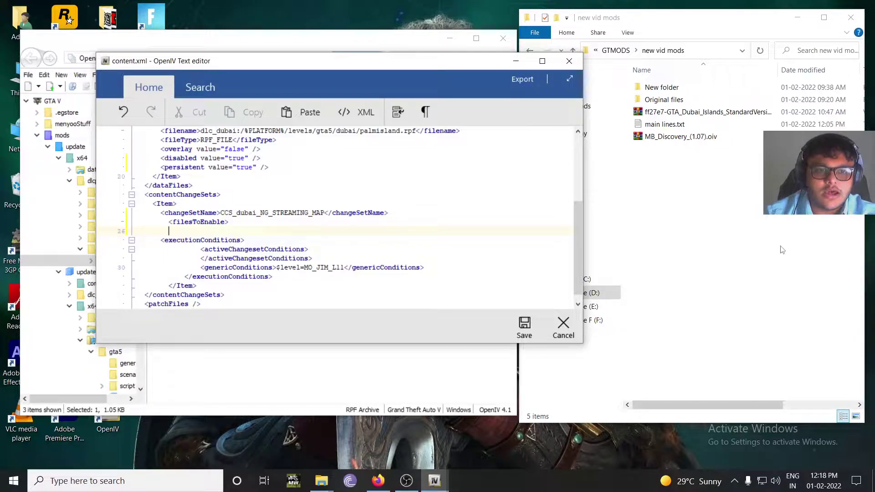
Copy the two palmisland Item lines and the closing filesToEnable tag from main lines.txt into content.xml below the opening filesToEnable tag.
left_click(667, 125)
double_click(668, 125)
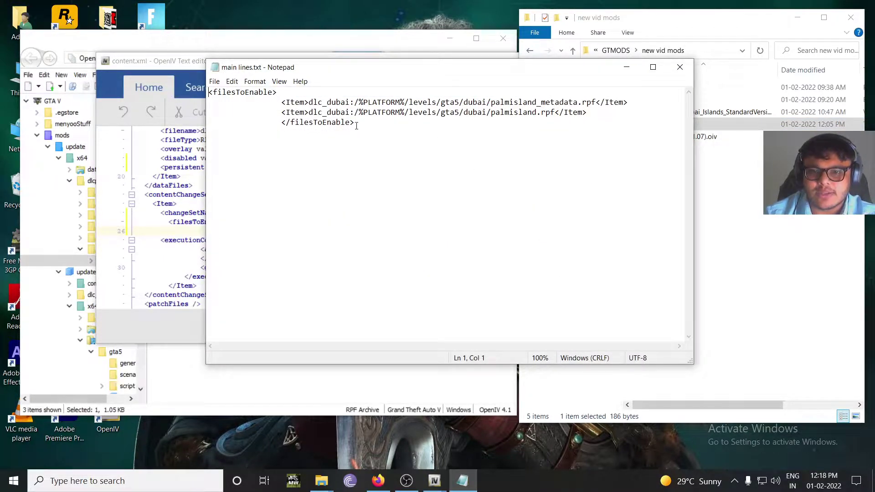
left_click_drag(356, 123, 281, 104)
key("ctrl+c")
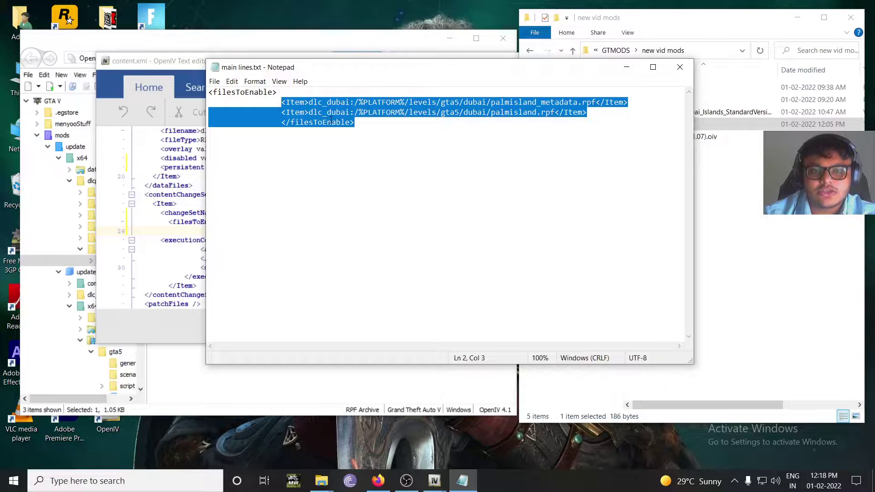
left_click(627, 67)
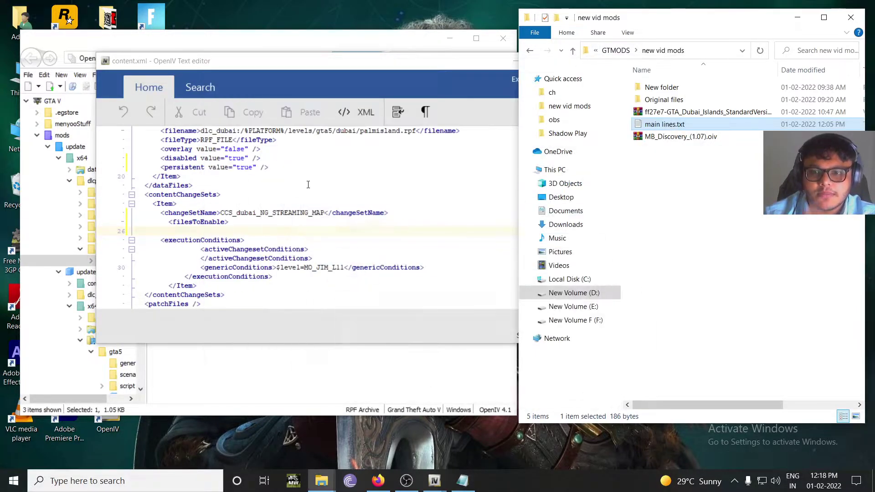
left_click(177, 230)
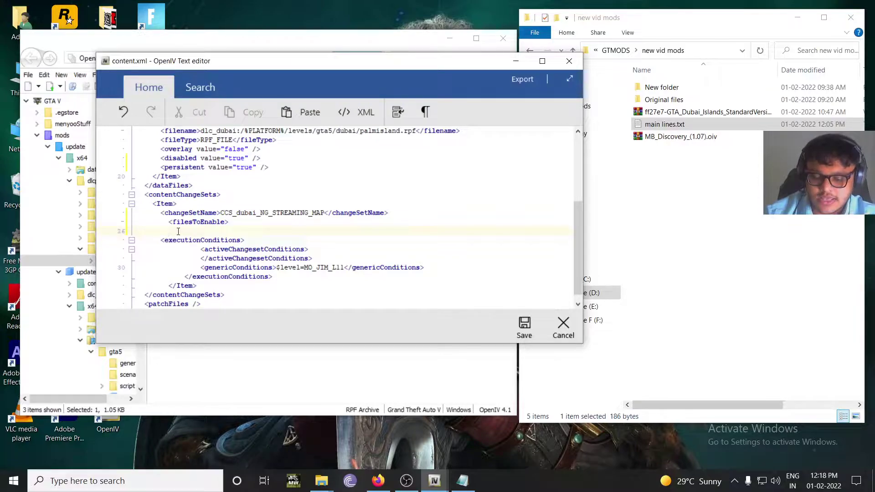
key("ctrl+v")
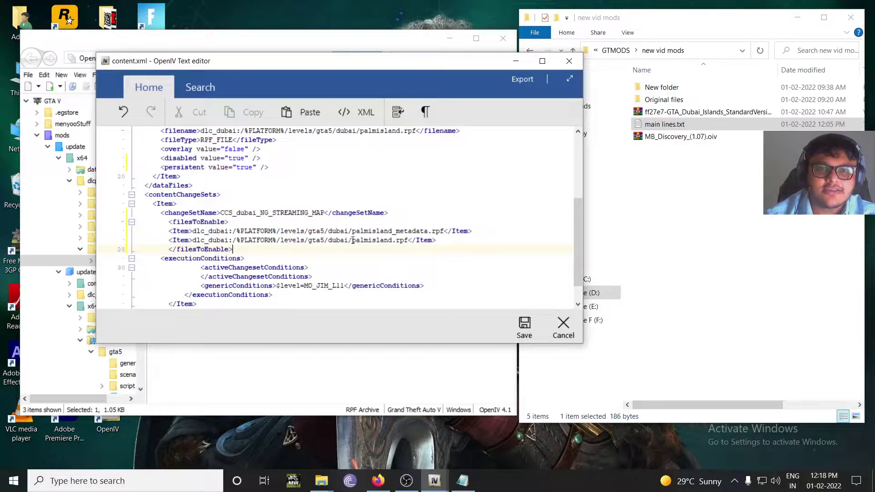
Review the edited disabled, persistent, changeSetName and filesToEnable entries in content.xml and bring up main lines.txt in Notepad for comparison.
scroll(332, 221, "up", 5)
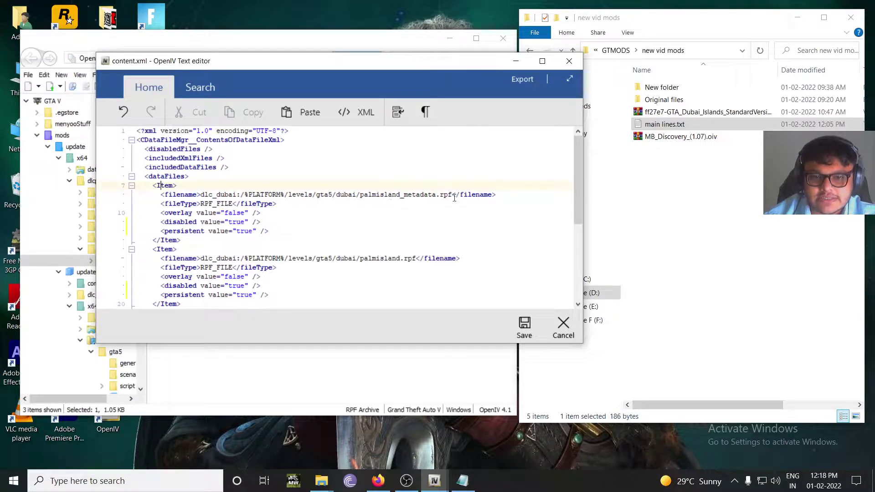
left_click(241, 222)
left_click(241, 231)
scroll(245, 226, "down", 2)
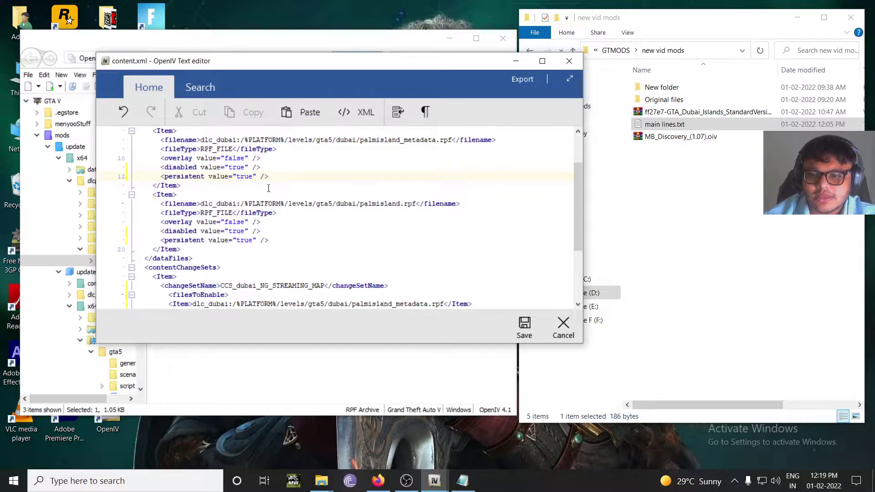
left_click(241, 240)
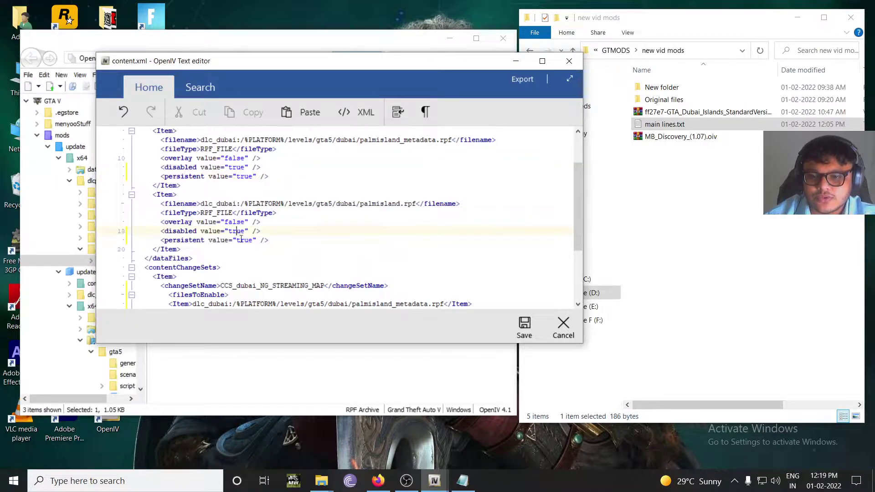
scroll(241, 240, "down", 2)
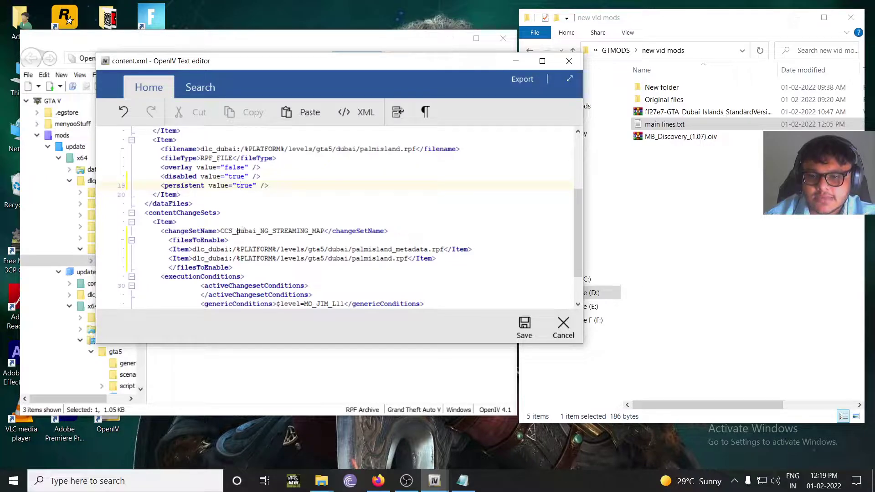
double_click(237, 231)
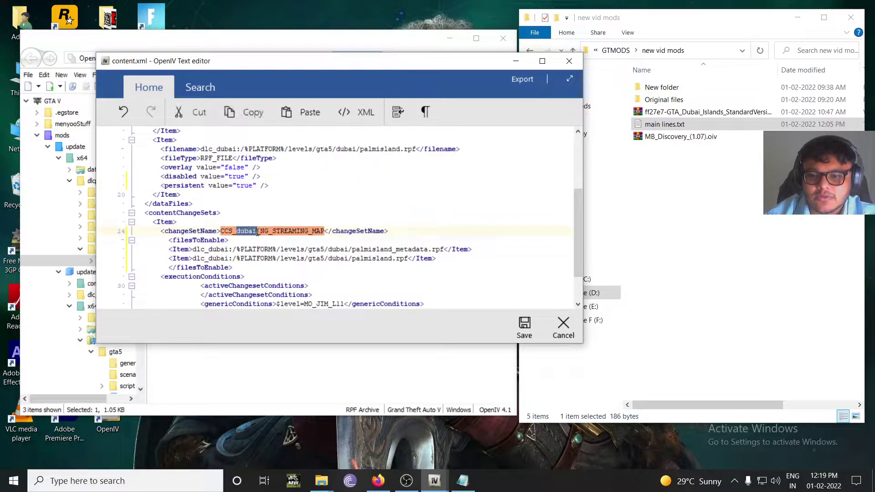
left_click(255, 231)
scroll(254, 232, "down", 1)
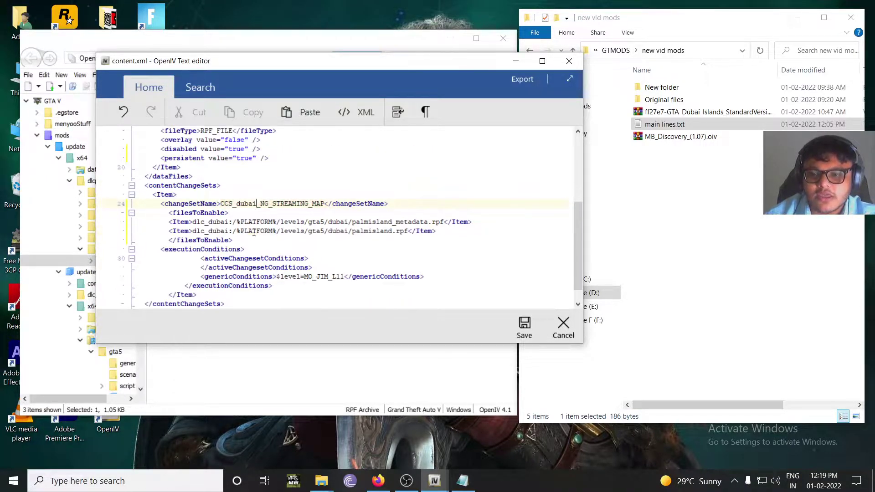
left_click(226, 214)
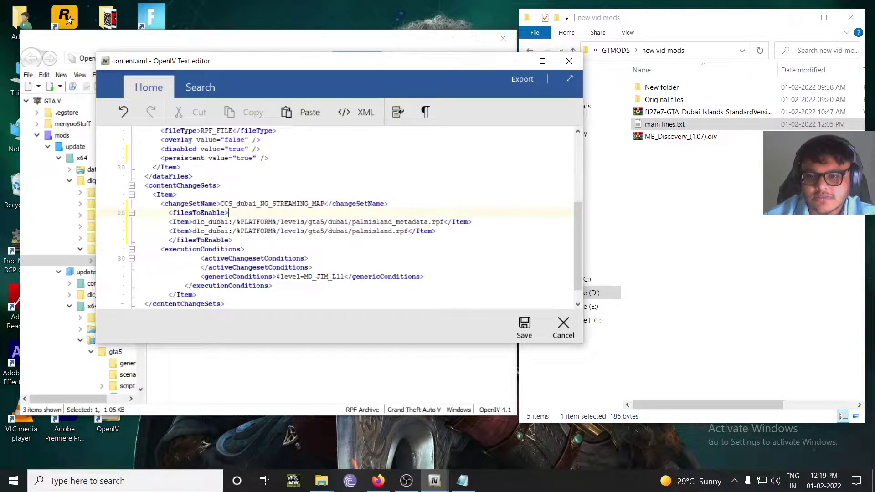
scroll(204, 217, "down", 1)
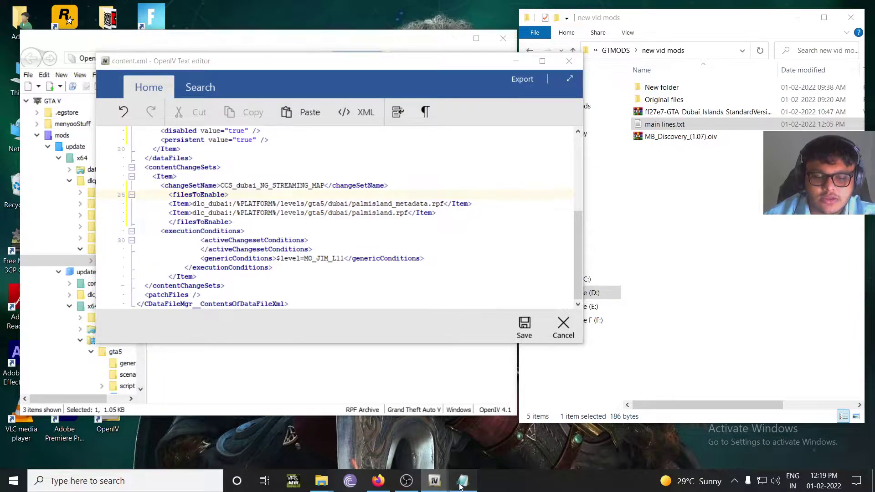
left_click(462, 481)
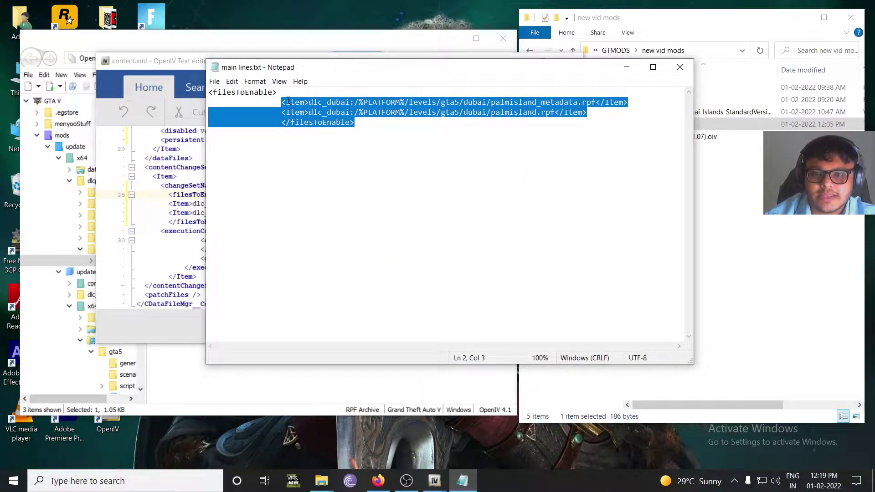
Check the full filesToEnable block in main lines.txt against the pasted lines and closing filesToEnable tag in content.xml.
left_click(679, 67)
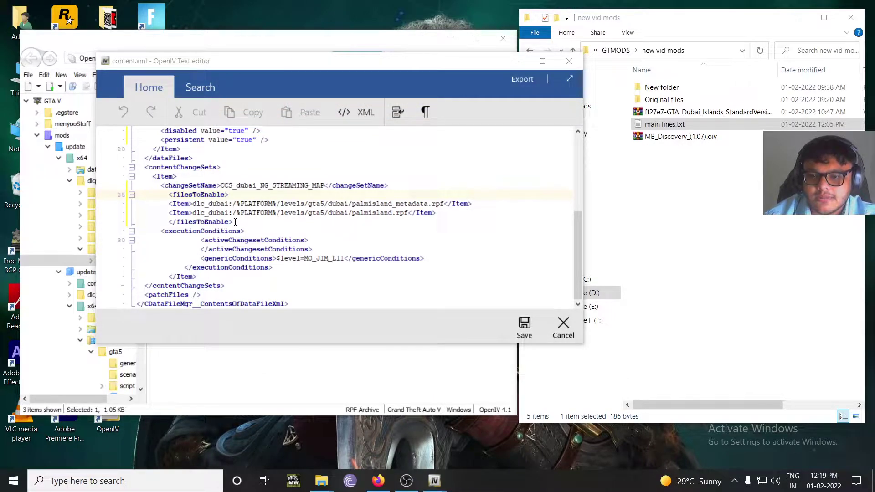
double_click(664, 124)
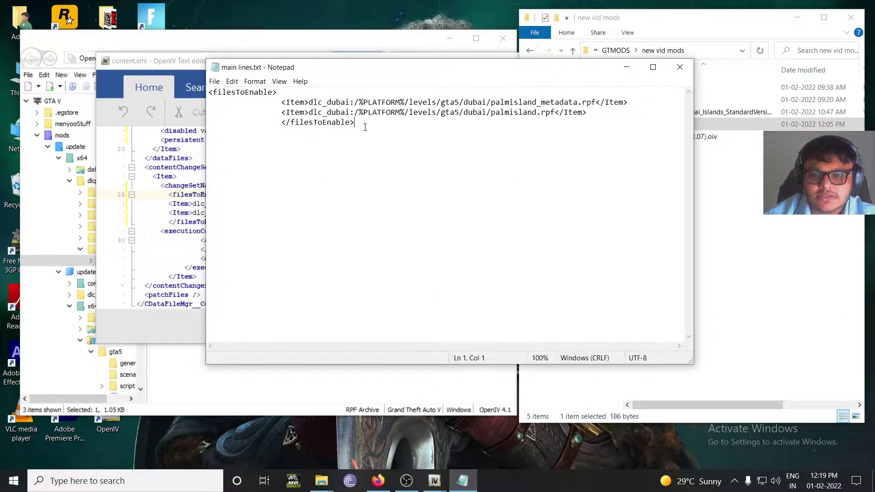
left_click_drag(365, 128, 209, 92)
left_click(451, 195)
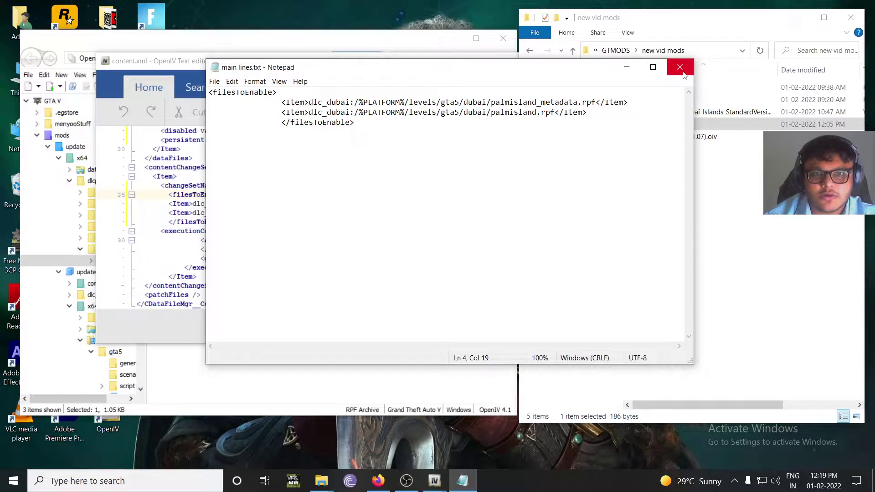
left_click(683, 74)
left_click(256, 225)
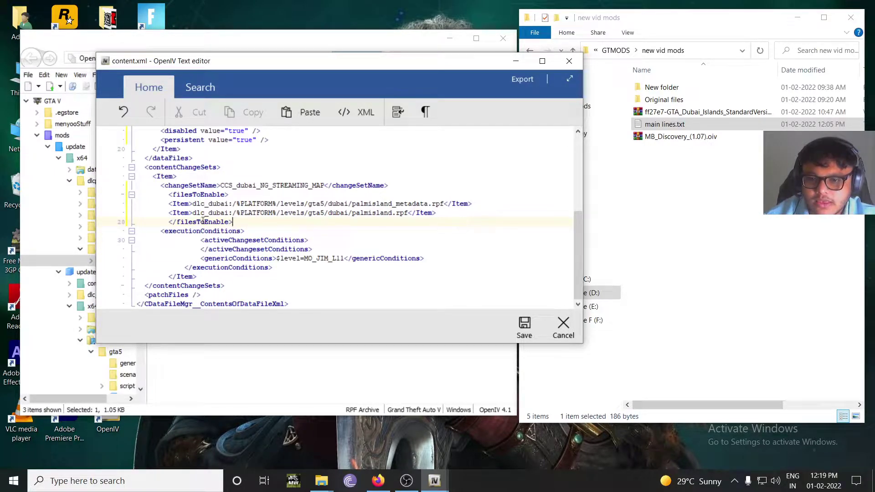
left_click(176, 222)
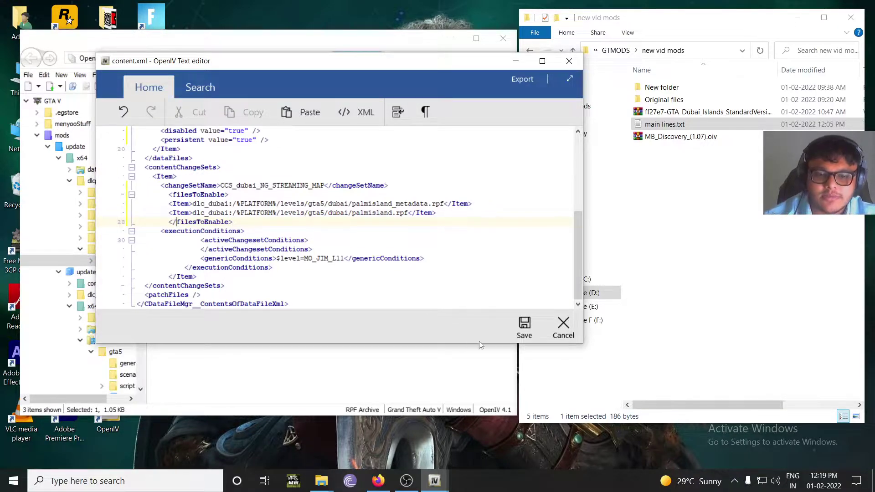
Save the edited content.xml into the dubai dlc.rpf and close the new vid mods folder and OpenIV.
left_click(525, 326)
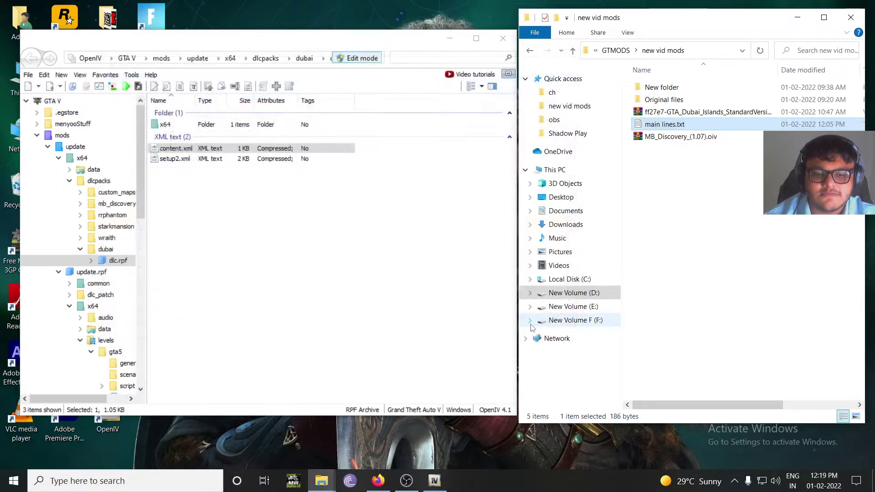
left_click(851, 17)
left_click(512, 34)
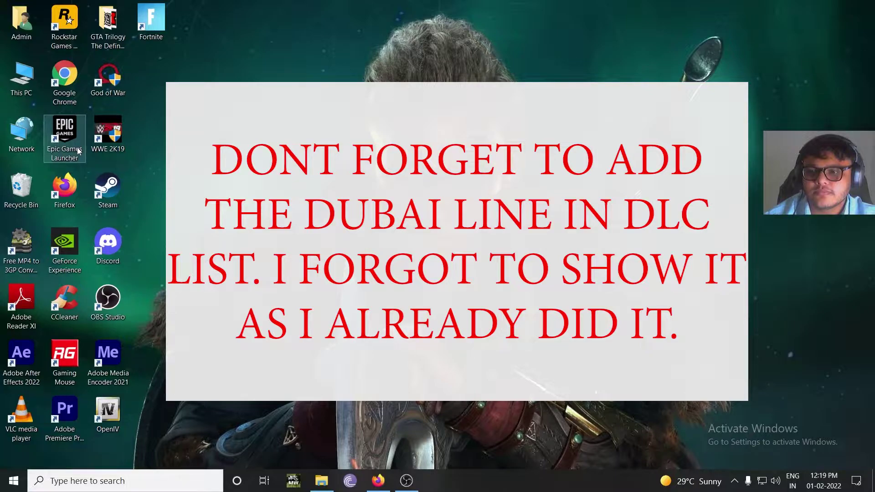
Switch to the Epic Games Launcher to start Grand Theft Auto V and load Story Mode.
double_click(77, 151)
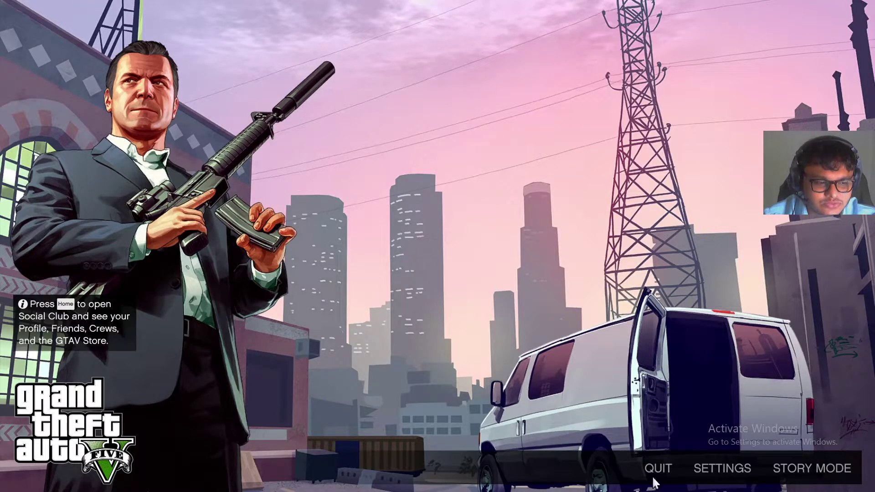
left_click(809, 464)
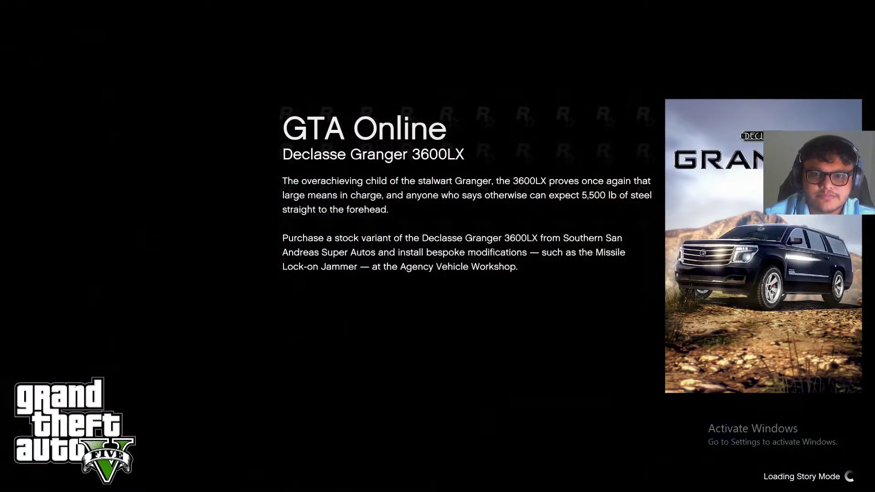